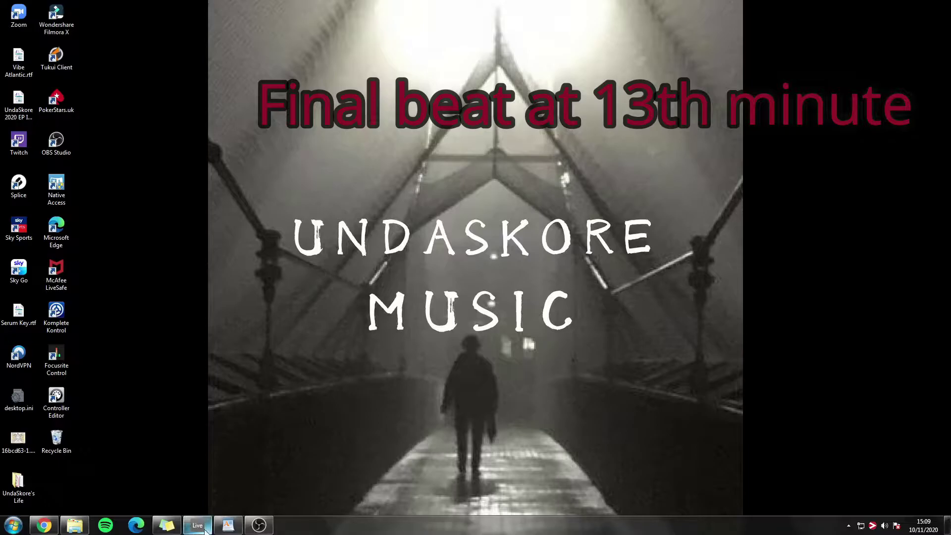
Step: Switch to Ableton Live, select the Melody Main track and shorten the arrangement loop to 8 bars
{"action": "left_click", "coordinate": [197, 473]}
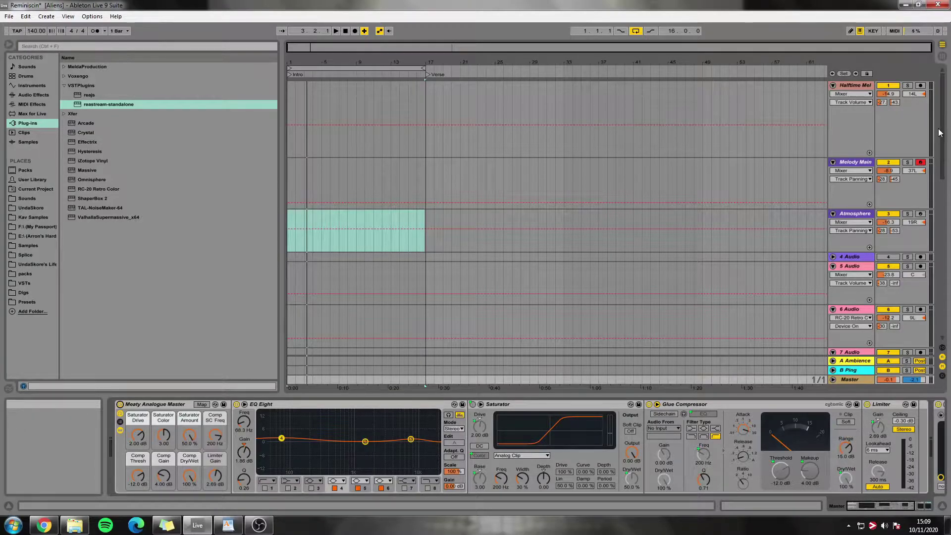
{"action": "scroll", "coordinate": [941, 159], "scroll_direction": "down", "scroll_amount": 3}
{"action": "left_click_drag", "start_coordinate": [944, 180], "coordinate": [943, 102]}
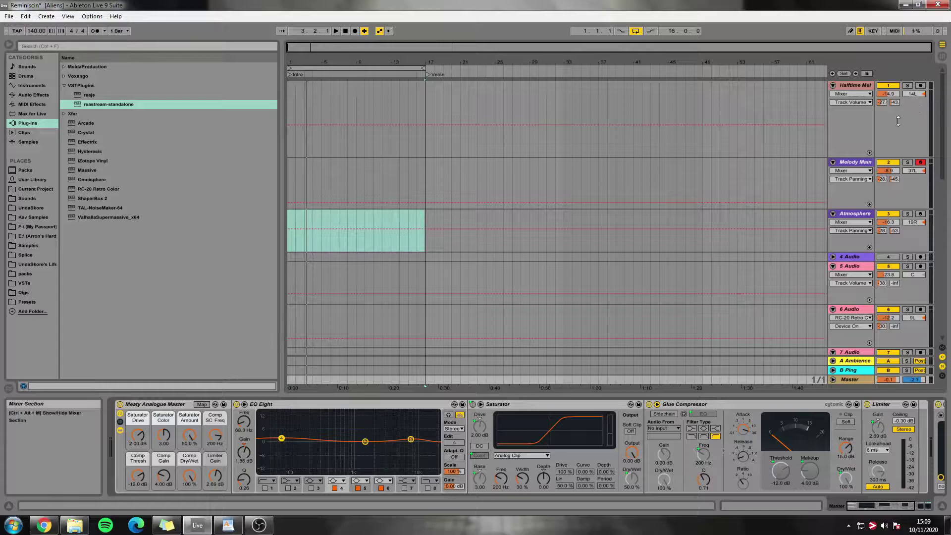
{"action": "left_click", "coordinate": [855, 196]}
{"action": "left_click_drag", "start_coordinate": [425, 70], "coordinate": [356, 69]}
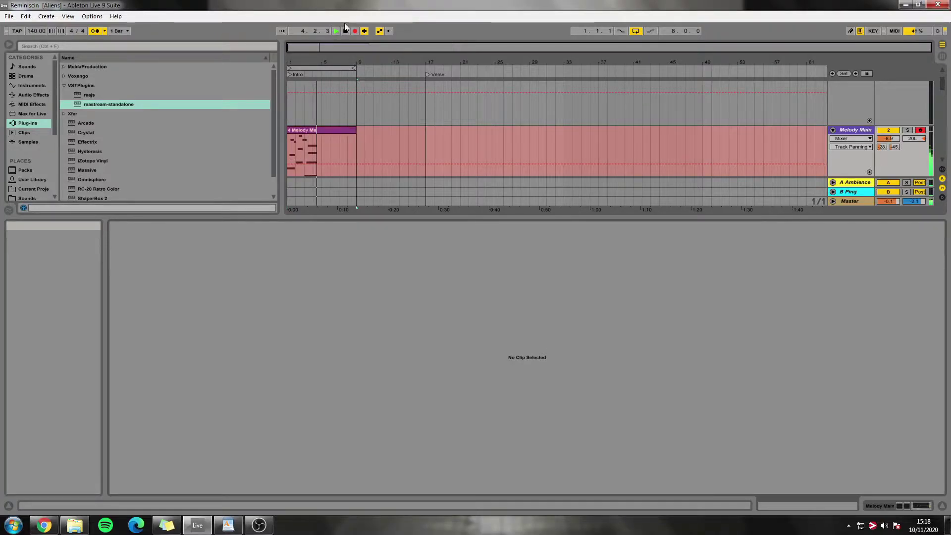
Step: Stop recording and delete the surplus end of the Melody Main take, keeping only the first 4 bars
{"action": "left_click", "coordinate": [346, 31]}
{"action": "left_click", "coordinate": [355, 31]}
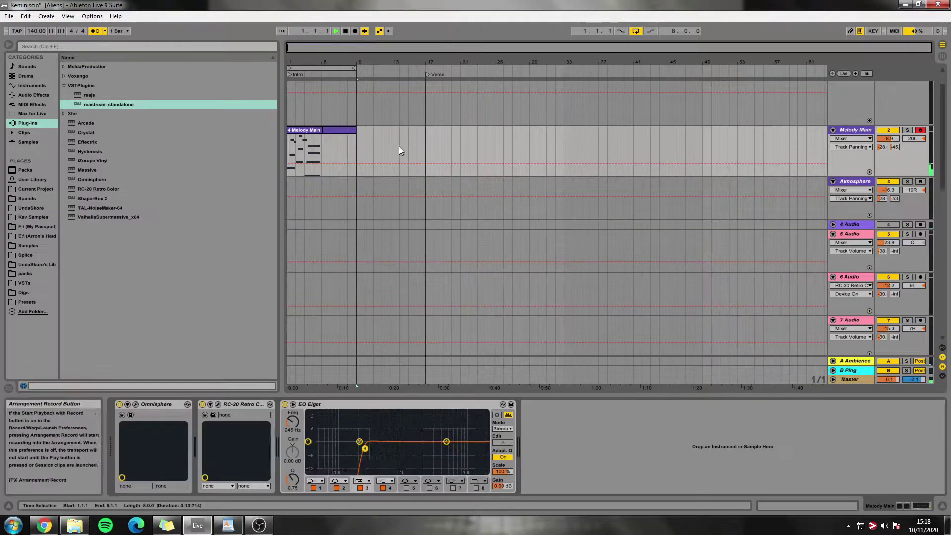
{"action": "left_click", "coordinate": [330, 130]}
{"action": "key", "text": "Delete"}
{"action": "left_click", "coordinate": [320, 130]}
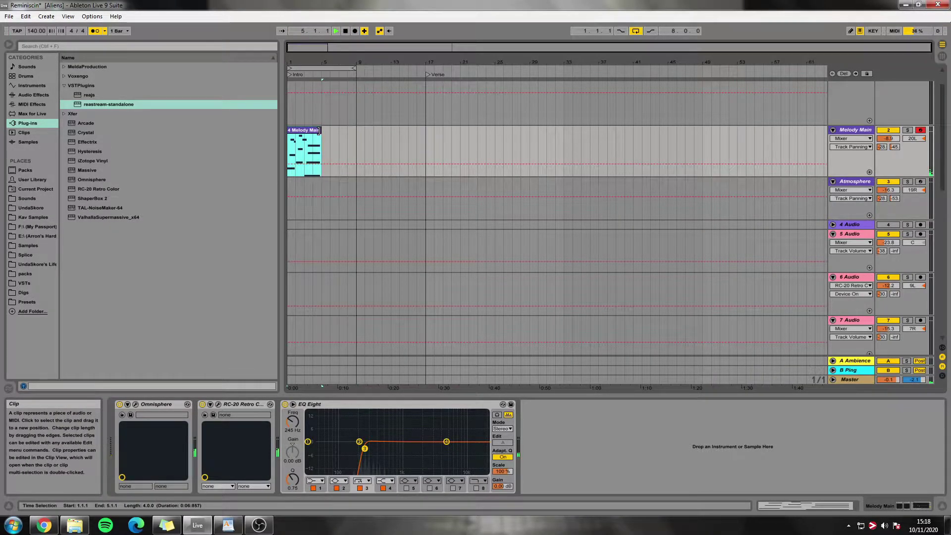
Step: Open the melody clip for note editing, shorten the loop to 4 bars and quantize all of its notes
{"action": "double_click", "coordinate": [320, 130]}
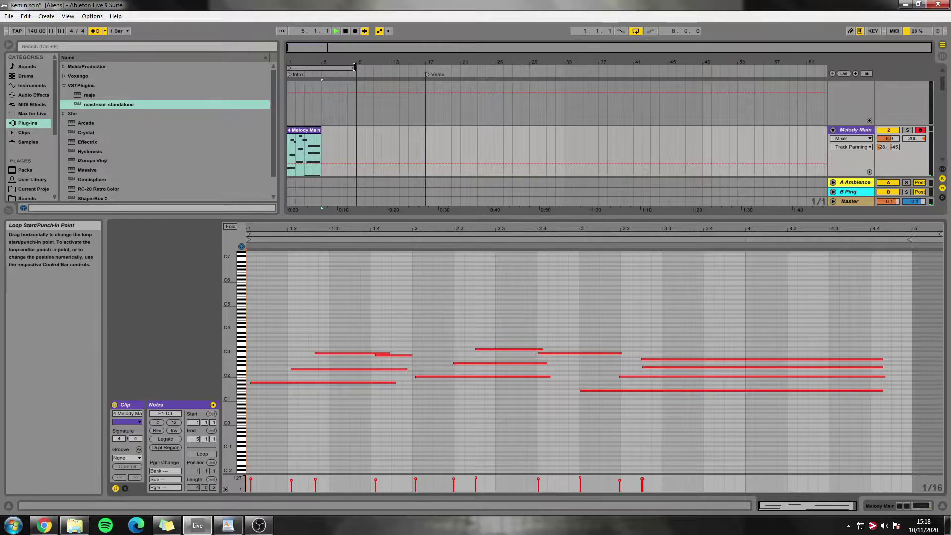
{"action": "left_click_drag", "start_coordinate": [353, 66], "coordinate": [321, 66]}
{"action": "left_click_drag", "start_coordinate": [229, 331], "coordinate": [257, 333]}
{"action": "key", "text": "space"}
{"action": "key", "text": "ctrl+a"}
{"action": "key", "text": "ctrl+u"}
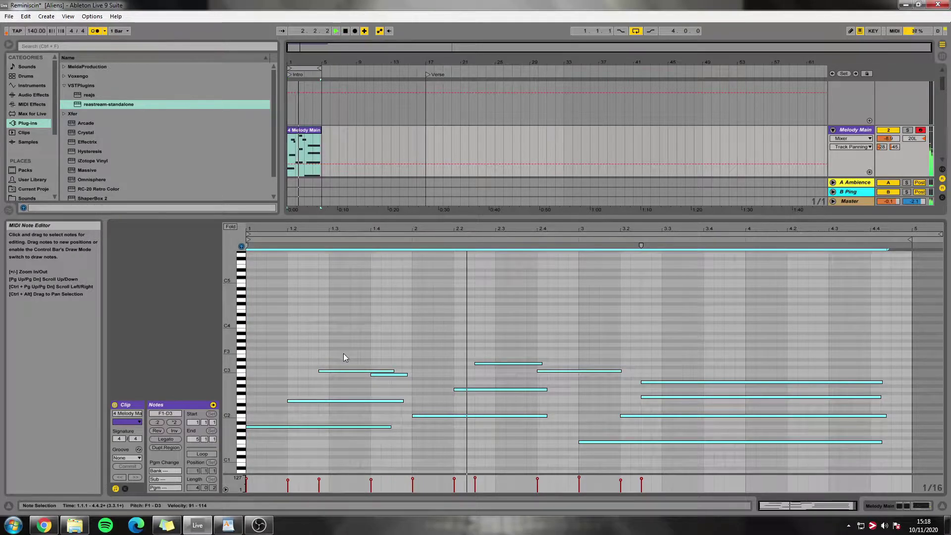
Step: Move the first C3 note of the melody one grid step earlier, starting at 1.2.3
{"action": "key", "text": "space"}
{"action": "left_click", "coordinate": [328, 353]}
{"action": "key", "text": "space"}
{"action": "left_click_drag", "start_coordinate": [318, 354], "coordinate": [337, 381]}
{"action": "key", "text": "Left"}
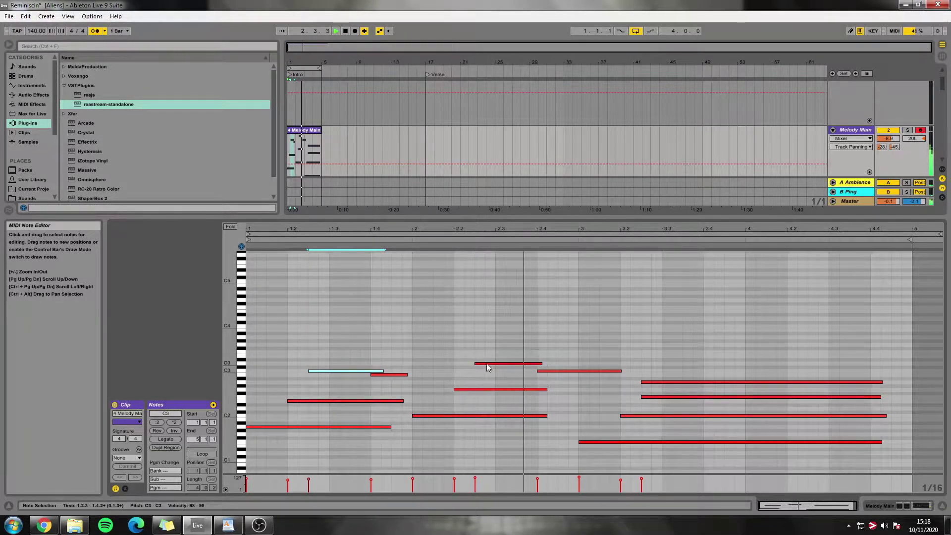
Step: Raise the F2 note of the long chord in bar 3 to G2, shift it later in the bar and audition the melody
{"action": "left_click", "coordinate": [648, 397]}
{"action": "left_click", "coordinate": [652, 383]}
{"action": "left_click", "coordinate": [657, 398]}
{"action": "key", "text": "Right"}
{"action": "key", "text": "Up"}
{"action": "key", "text": "Up"}
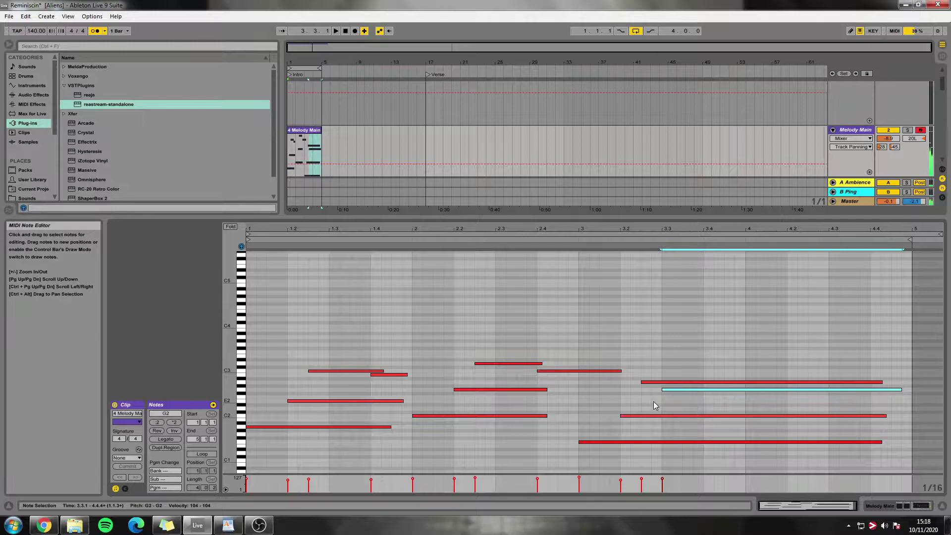
{"action": "key", "text": "space"}
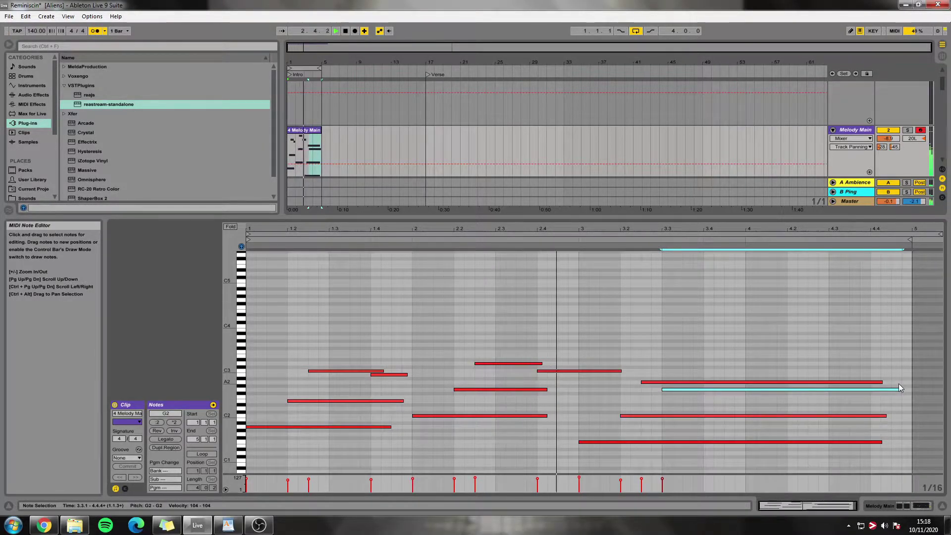
{"action": "key", "text": "space"}
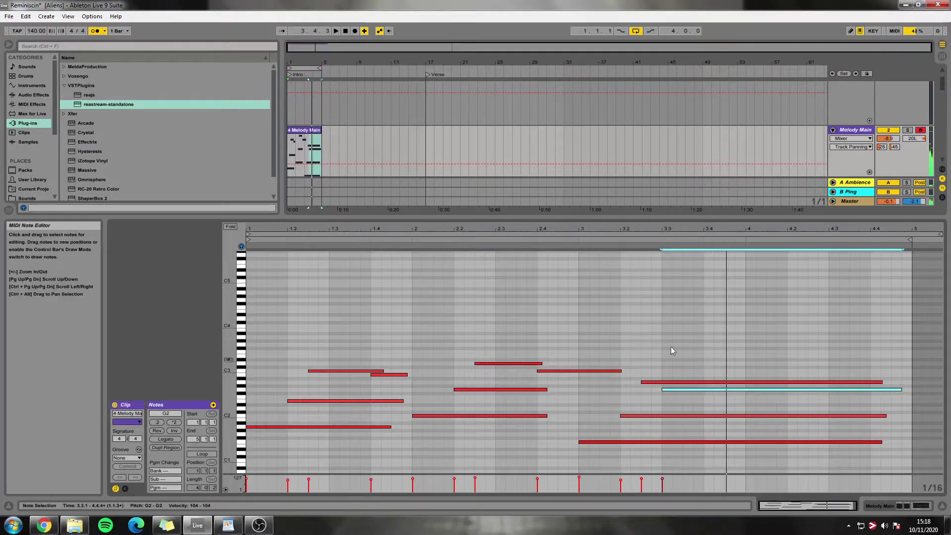
{"action": "key", "text": "Right"}
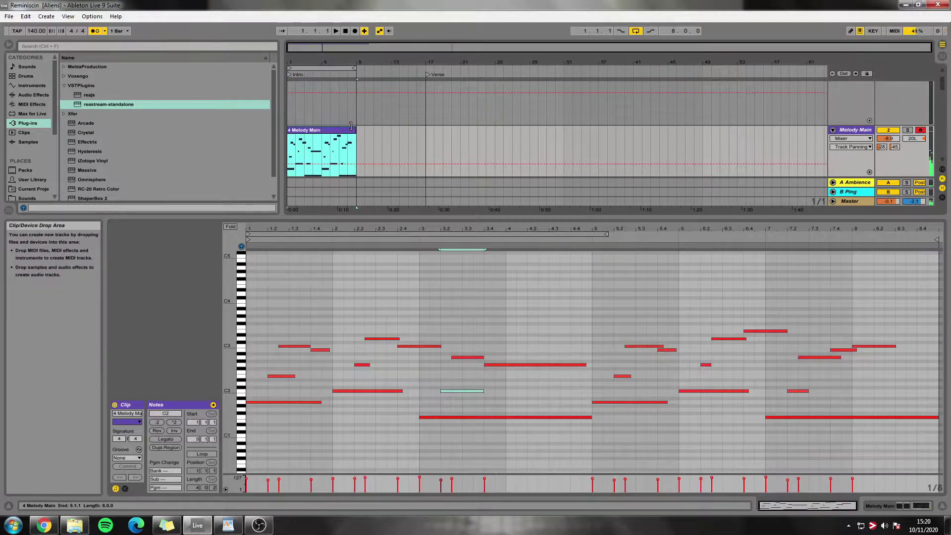
Step: Switch from the note editor to the Melody Main device chain and turn off the metronome
{"action": "key", "text": "shift+Tab"}
{"action": "left_click", "coordinate": [91, 31]}
{"action": "scroll", "coordinate": [475, 183], "scroll_direction": "up", "scroll_amount": 2}
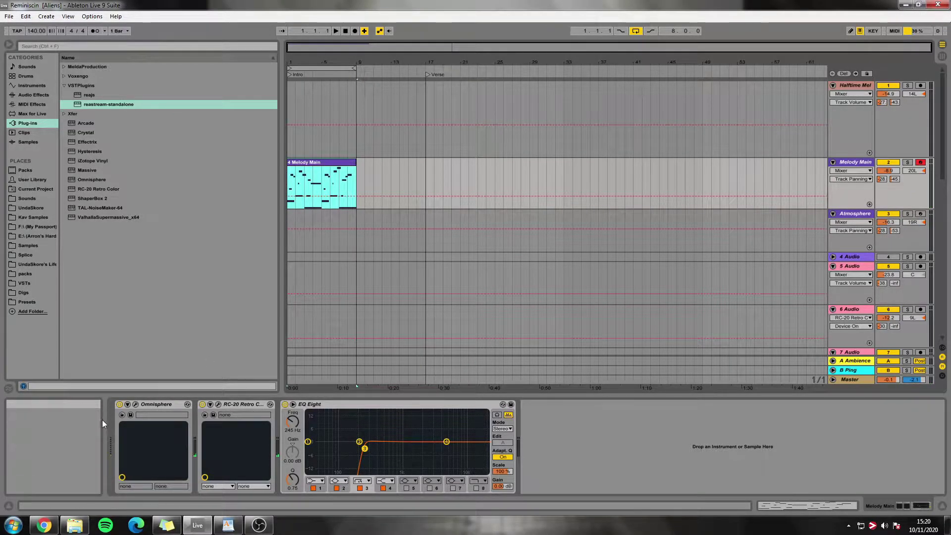
Step: Reduce the Wobble amount and enable the EQ section in RC-20 Retro Color on the Melody Main track
{"action": "left_click", "coordinate": [217, 404]}
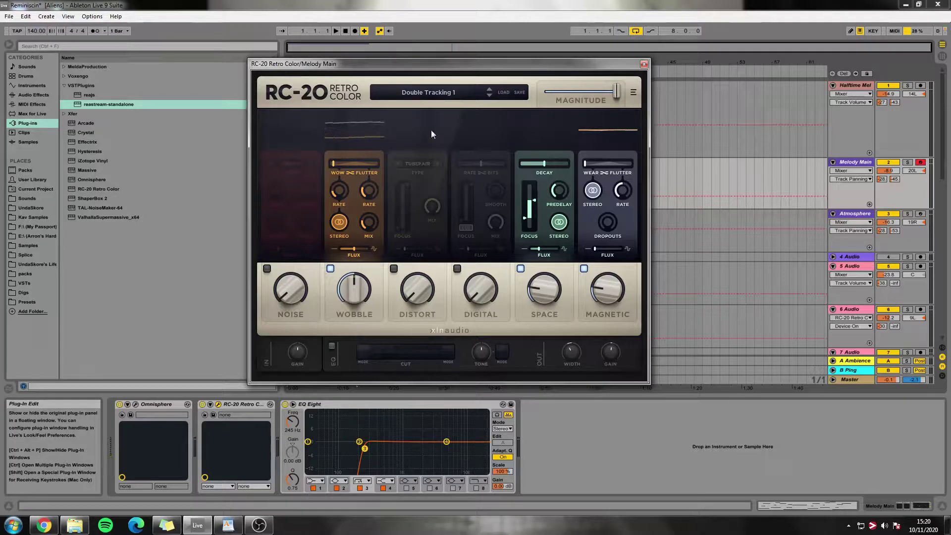
{"action": "left_click_drag", "start_coordinate": [352, 297], "coordinate": [352, 316]}
{"action": "mouse_move", "coordinate": [480, 359]}
{"action": "left_mouse_down"}
{"action": "mouse_move", "coordinate": [487, 340]}
{"action": "mouse_move", "coordinate": [484, 352]}
{"action": "left_mouse_up"}
{"action": "left_click", "coordinate": [501, 352]}
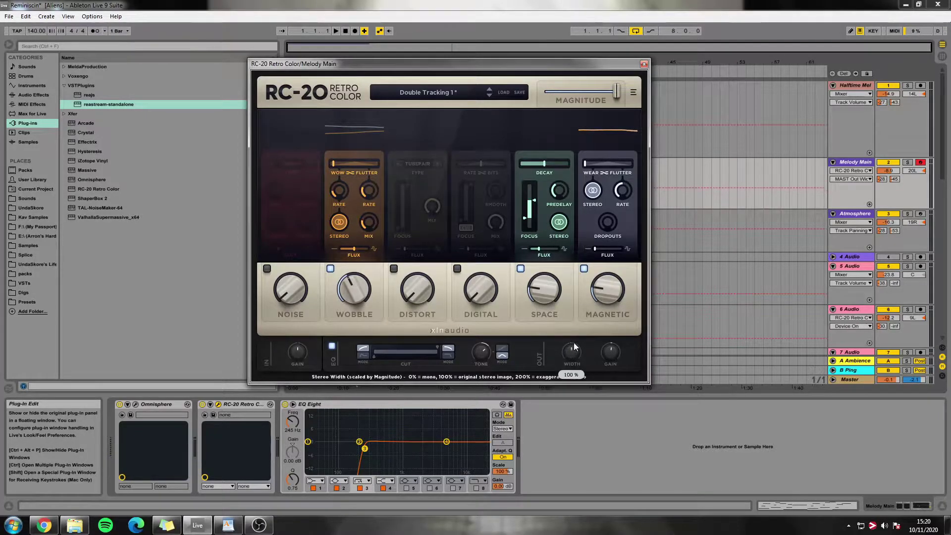
Step: Audition the melody with the adjusted RC-20 effect, close the plug-in window and save the project
{"action": "key", "text": "space"}
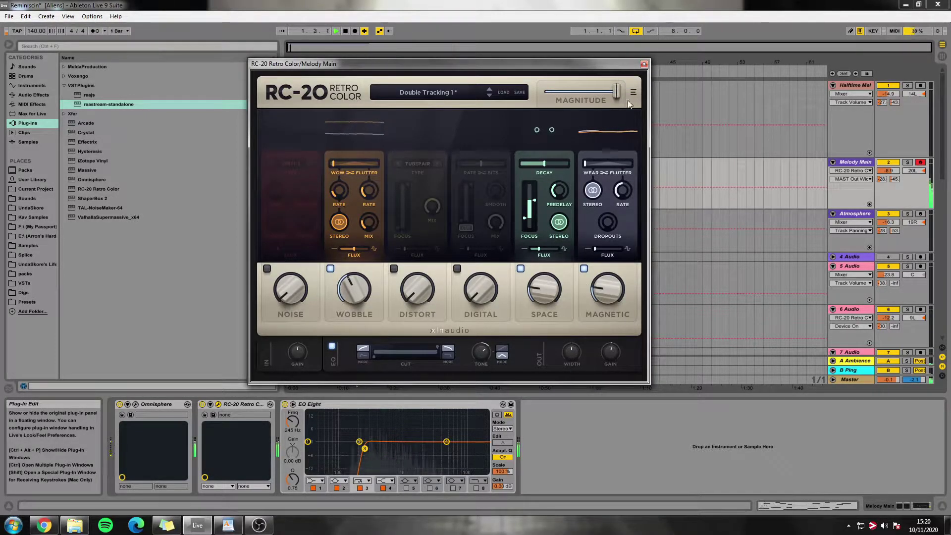
{"action": "left_click", "coordinate": [645, 64]}
{"action": "key", "text": "space"}
{"action": "key", "text": "ctrl+s"}
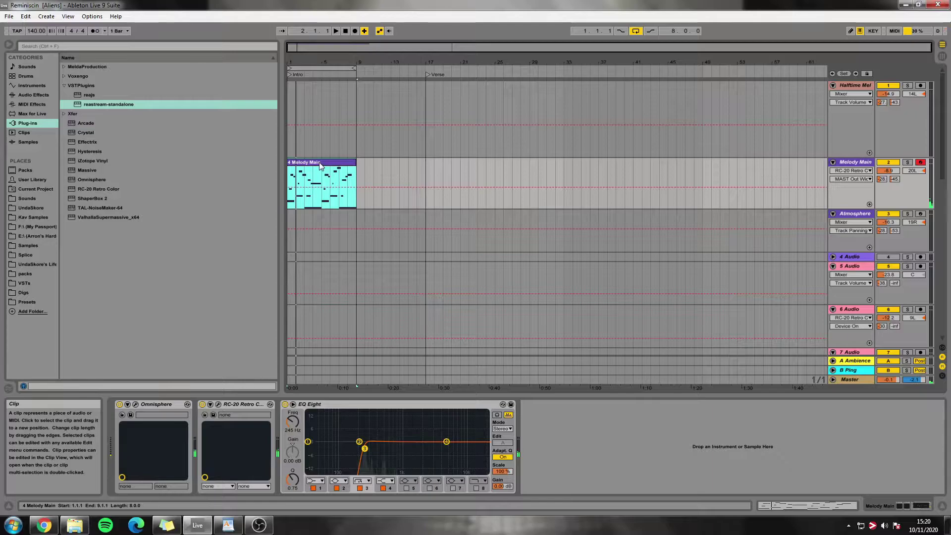
Step: Copy the 8-bar melody clip onto the Atmosphere track at bar 1, arm that track and audition the layered sound
{"action": "left_click_drag", "start_coordinate": [319, 166], "coordinate": [311, 226]}
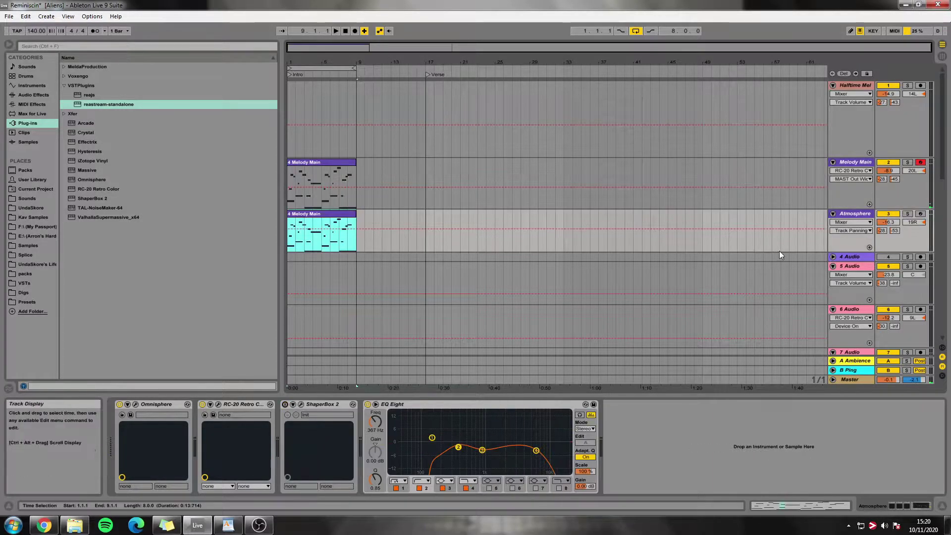
{"action": "left_click", "coordinate": [908, 214]}
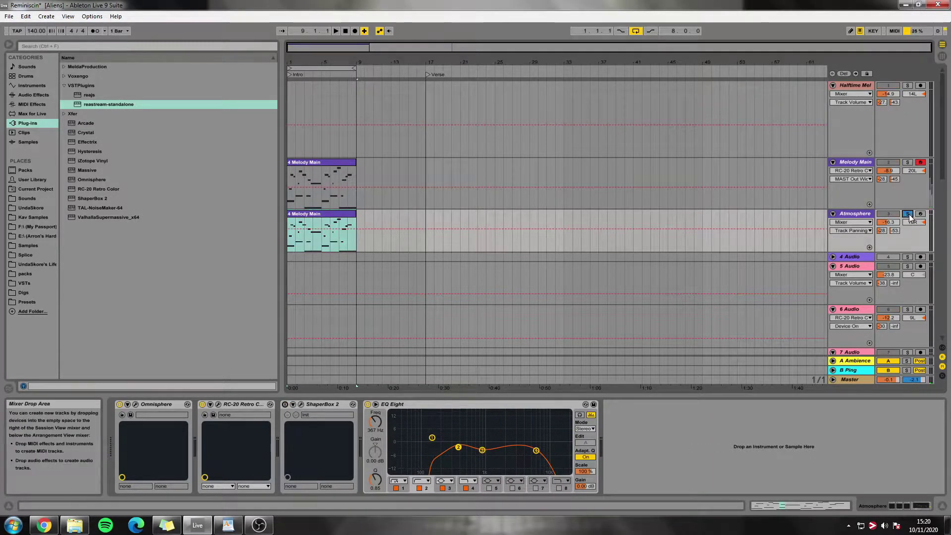
{"action": "left_click", "coordinate": [920, 214]}
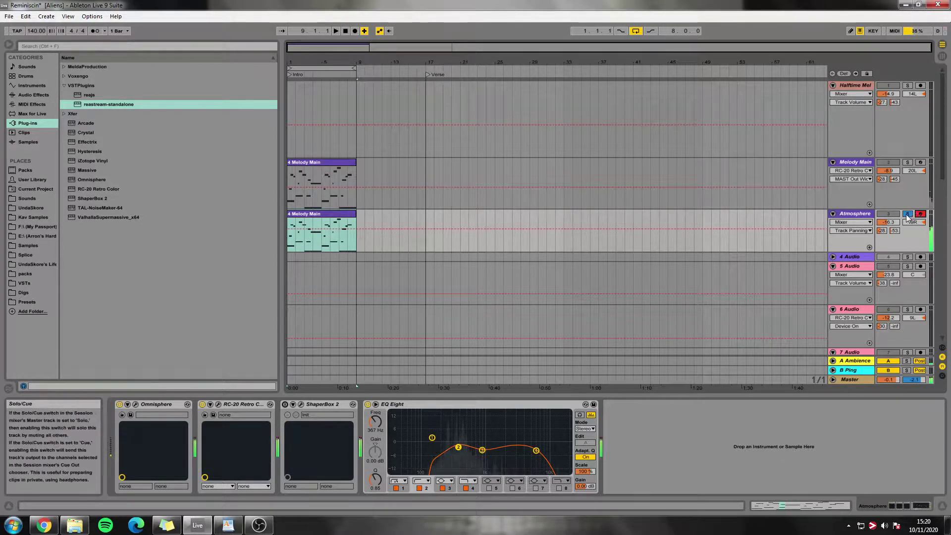
{"action": "left_click", "coordinate": [908, 214]}
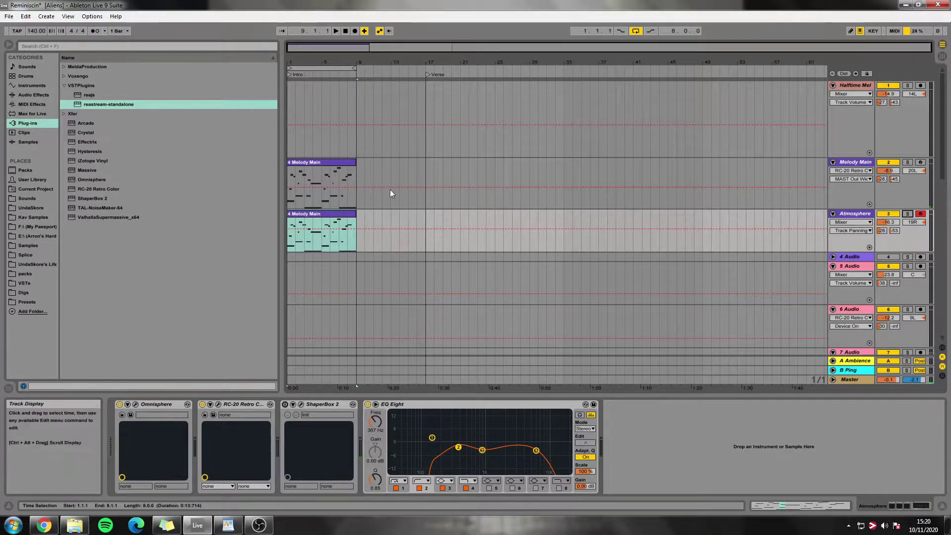
{"action": "left_click", "coordinate": [327, 221]}
{"action": "key", "text": "space"}
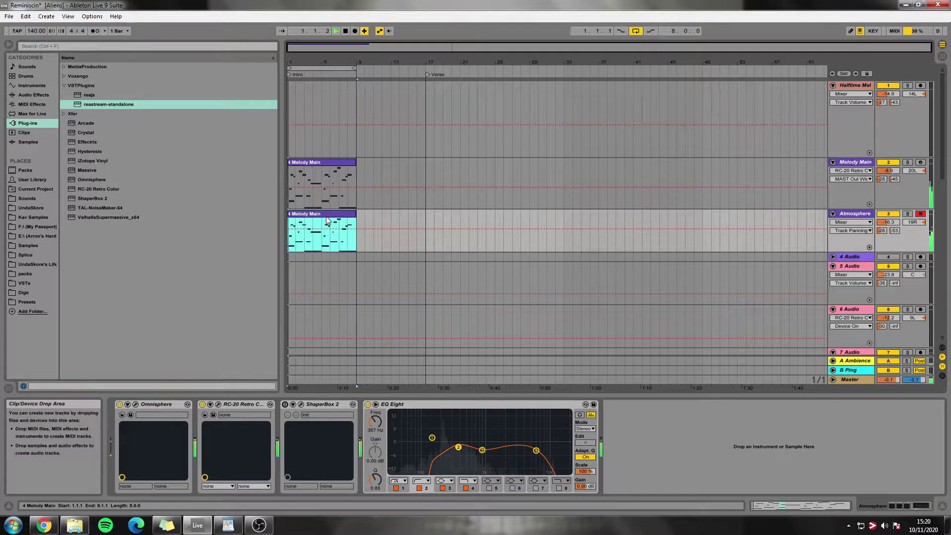
Step: Remove ShaperBox 2 from the Atmosphere track and rebalance the two melody layers, lowering Atmosphere to -18.4 dB
{"action": "left_click", "coordinate": [328, 406]}
{"action": "key", "text": "Delete"}
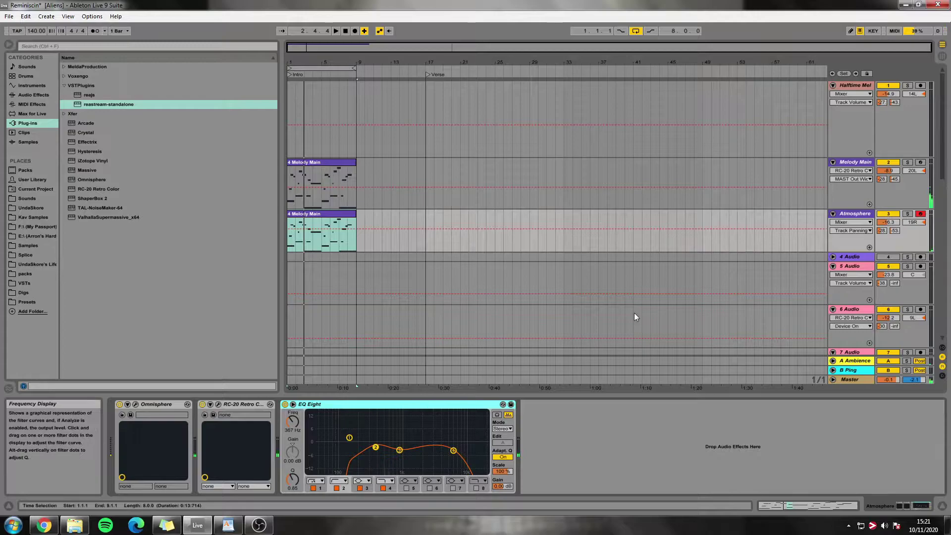
{"action": "left_click", "coordinate": [858, 198]}
{"action": "left_click", "coordinate": [888, 171]}
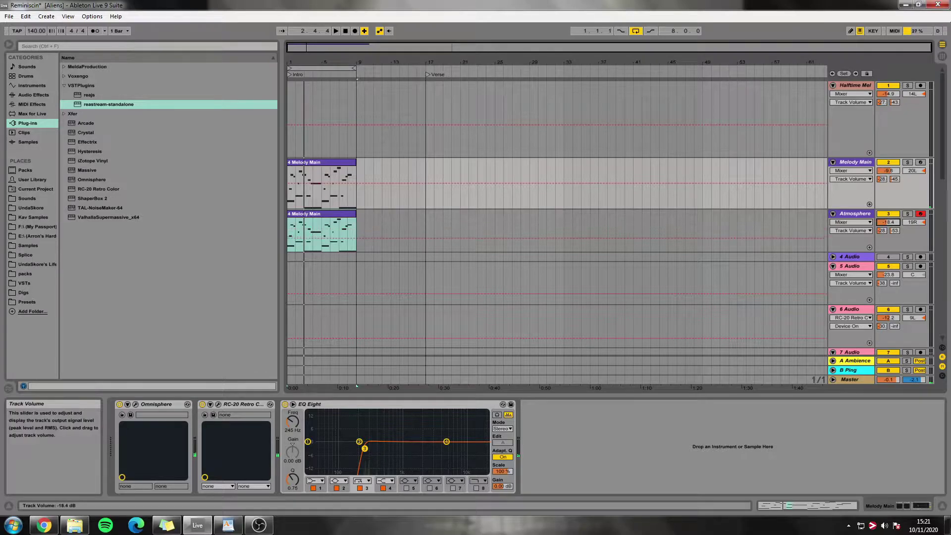
Step: Narrow the Atmosphere track's EQ Eight curve by raising the low-cut frequency and lowering the high-cut to about 4.83 kHz
{"action": "left_click", "coordinate": [853, 240]}
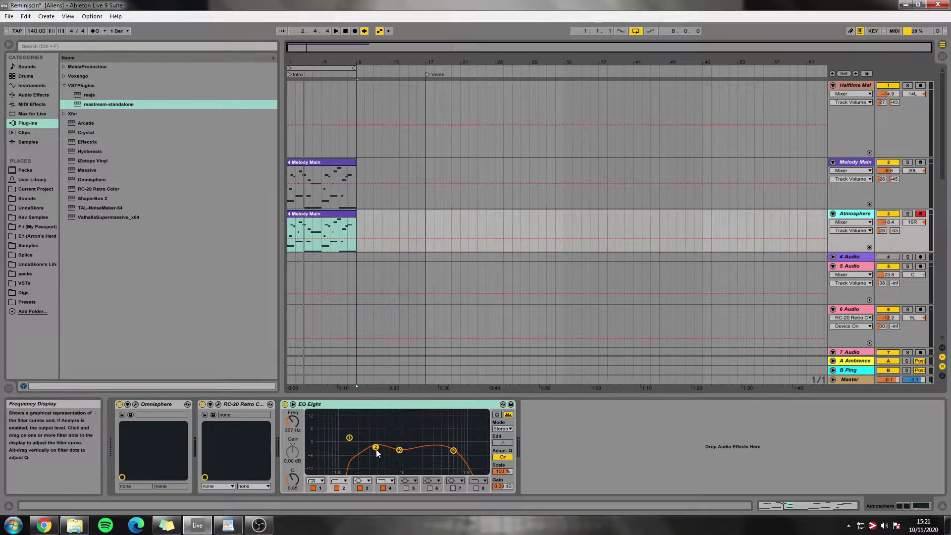
{"action": "left_click_drag", "start_coordinate": [377, 448], "coordinate": [385, 446]}
{"action": "left_click_drag", "start_coordinate": [453, 451], "coordinate": [447, 451]}
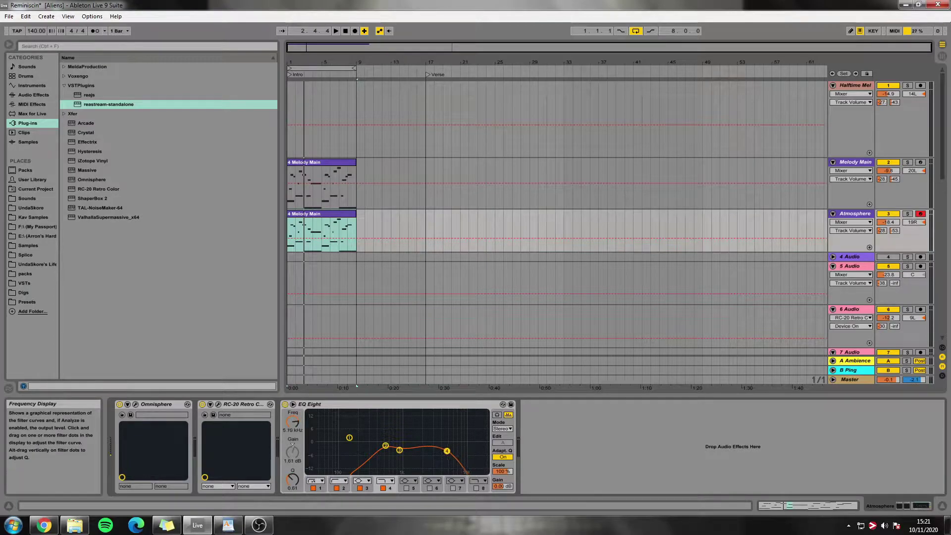
Step: Check the RC-20 Retro Color settings on the Atmosphere track and play back both melody layers together
{"action": "left_click", "coordinate": [218, 405]}
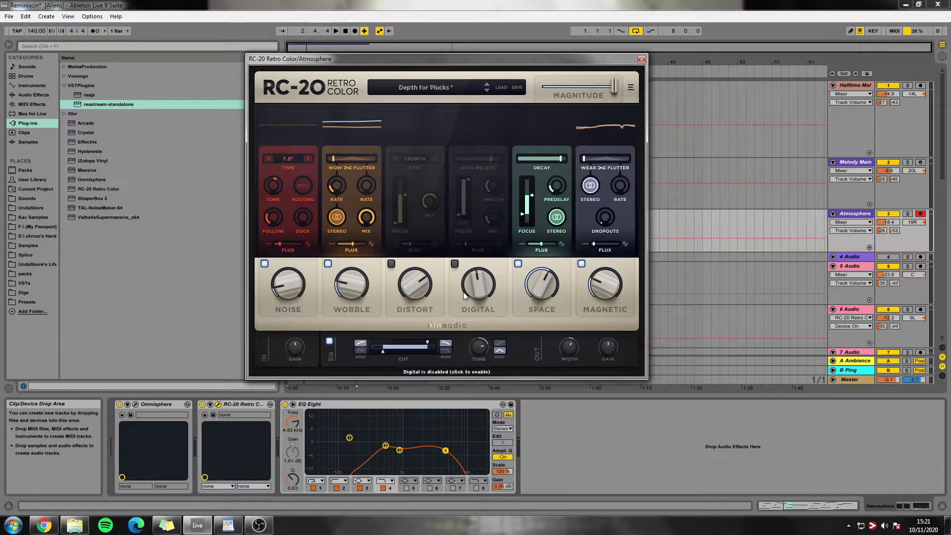
{"action": "left_click", "coordinate": [642, 60]}
{"action": "key", "text": "space"}
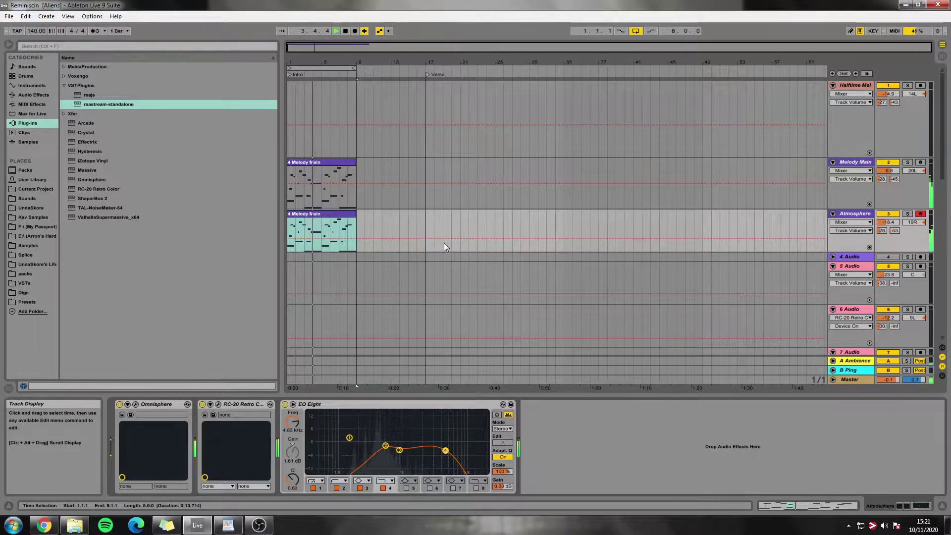
{"action": "scroll", "coordinate": [364, 237], "scroll_direction": "down", "scroll_amount": 2}
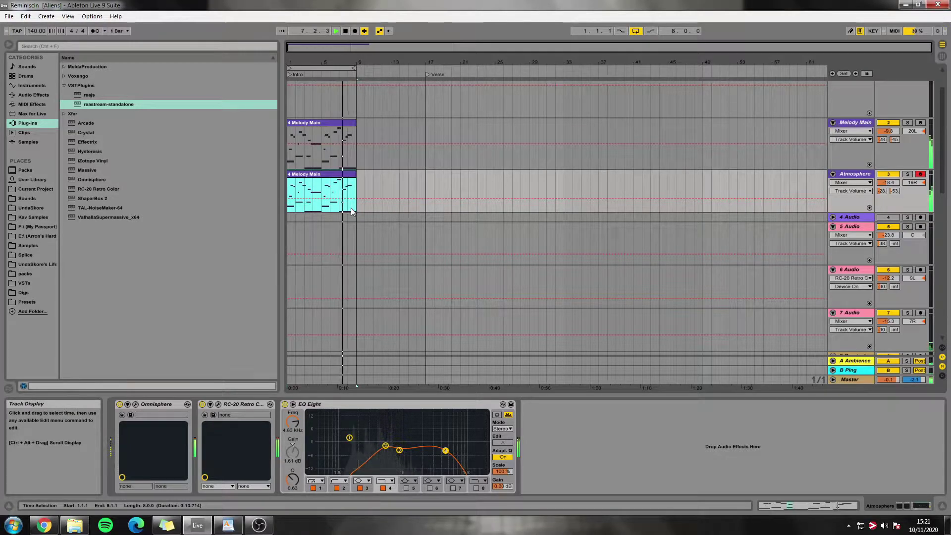
{"action": "key", "text": "space"}
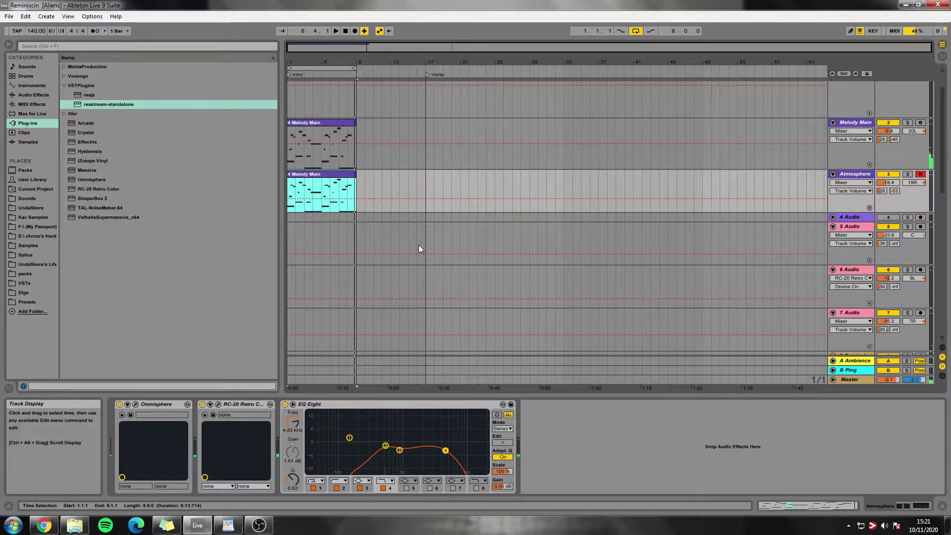
Step: Create an empty 8-bar MIDI clip at bar 1 on the 17 Cymatics hi-hat track
{"action": "scroll", "coordinate": [418, 244], "scroll_direction": "down", "scroll_amount": 4}
{"action": "scroll", "coordinate": [418, 227], "scroll_direction": "up", "scroll_amount": 3}
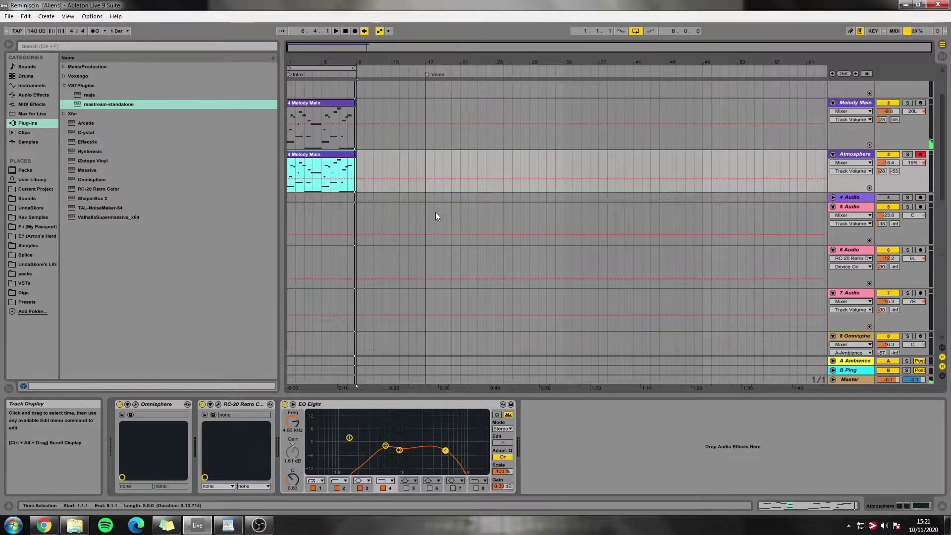
{"action": "scroll", "coordinate": [354, 235], "scroll_direction": "up", "scroll_amount": 2}
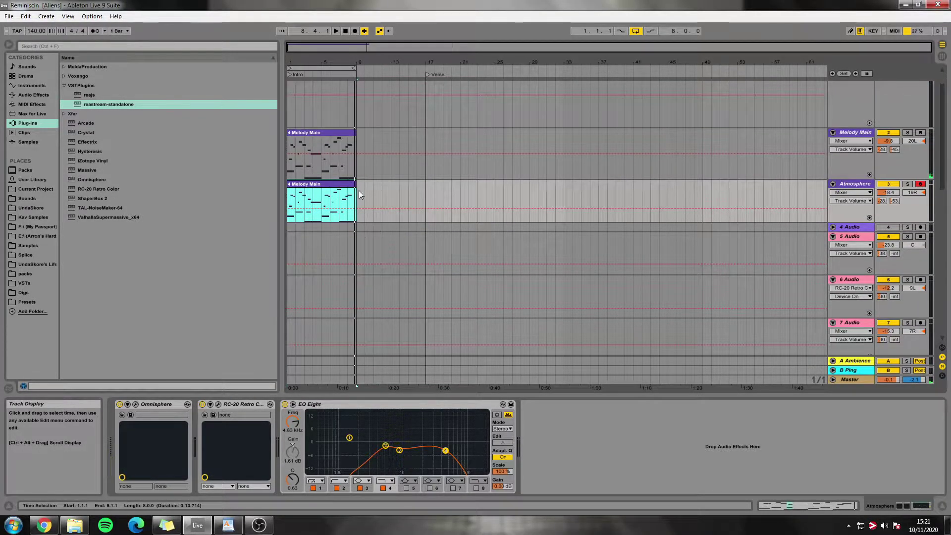
{"action": "scroll", "coordinate": [599, 284], "scroll_direction": "down", "scroll_amount": 3}
{"action": "scroll", "coordinate": [602, 282], "scroll_direction": "down", "scroll_amount": 3}
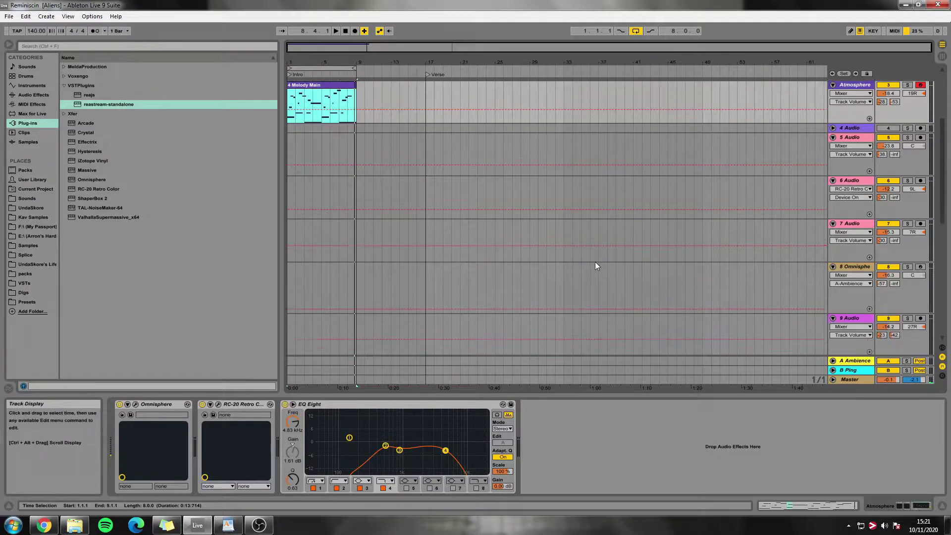
{"action": "scroll", "coordinate": [869, 289], "scroll_direction": "down", "scroll_amount": 10}
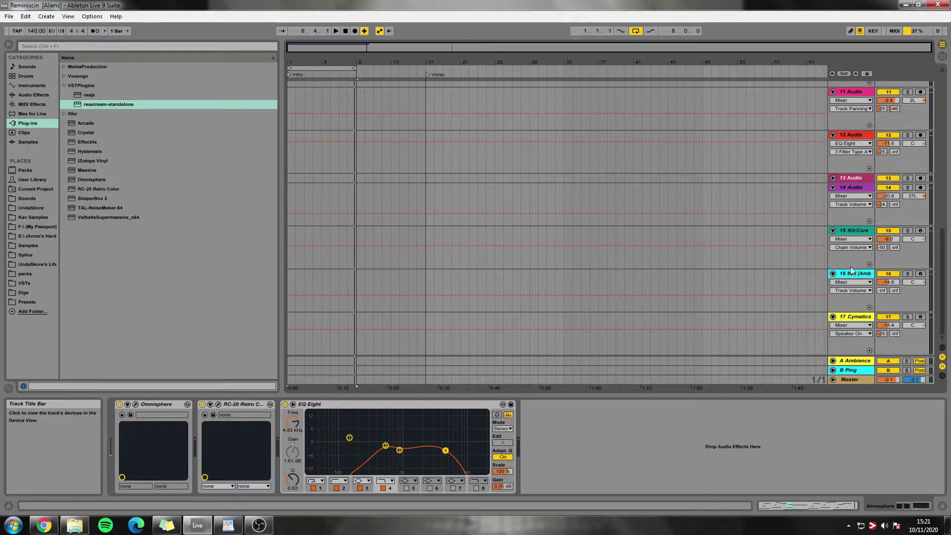
{"action": "left_click", "coordinate": [852, 317]}
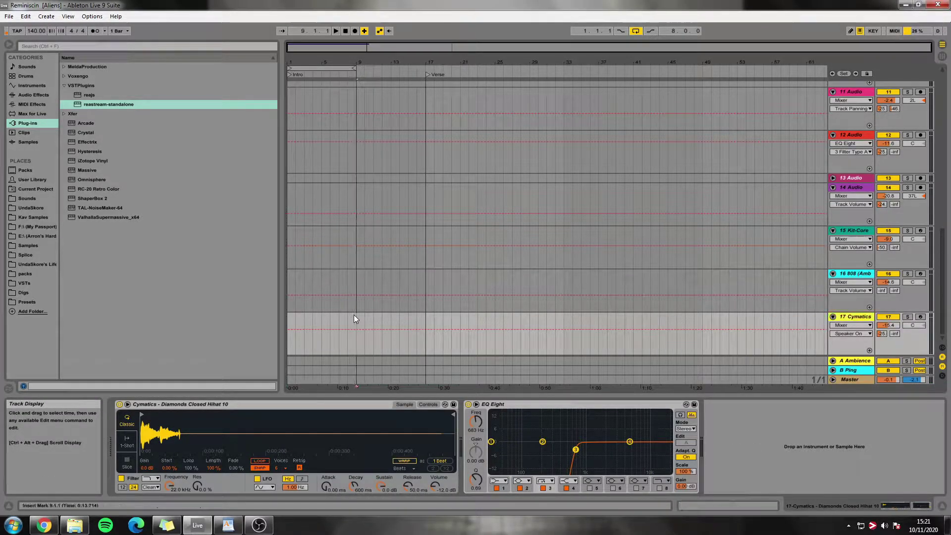
{"action": "key", "text": "ctrl+shift+m"}
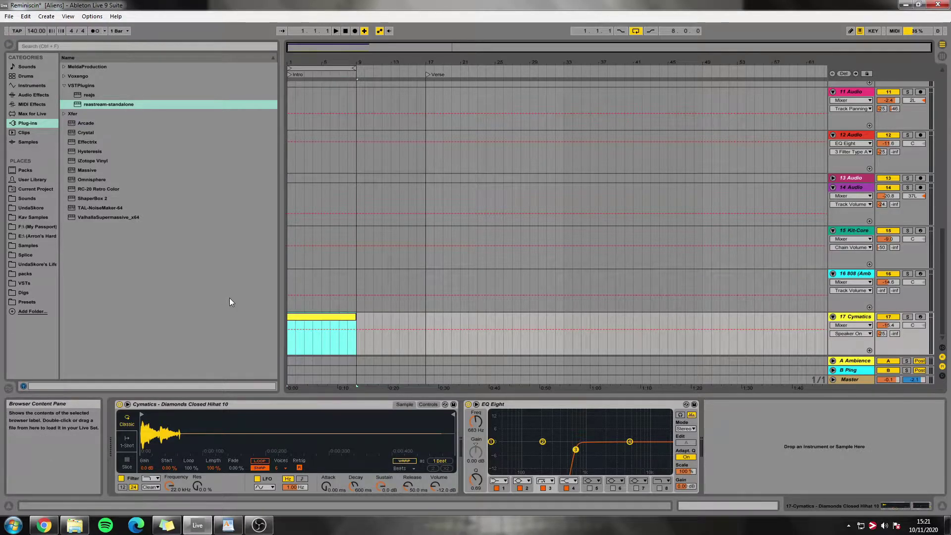
Step: Fill the hi-hat clip with continuous eighth-note C3 hits across all 8 bars and play it briefly
{"action": "key", "text": "shift+Tab"}
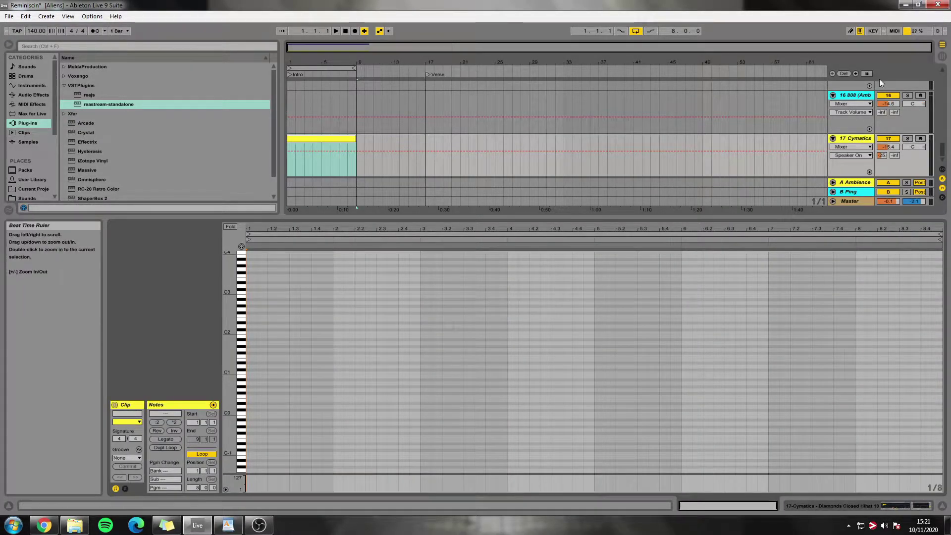
{"action": "left_click", "coordinate": [851, 30]}
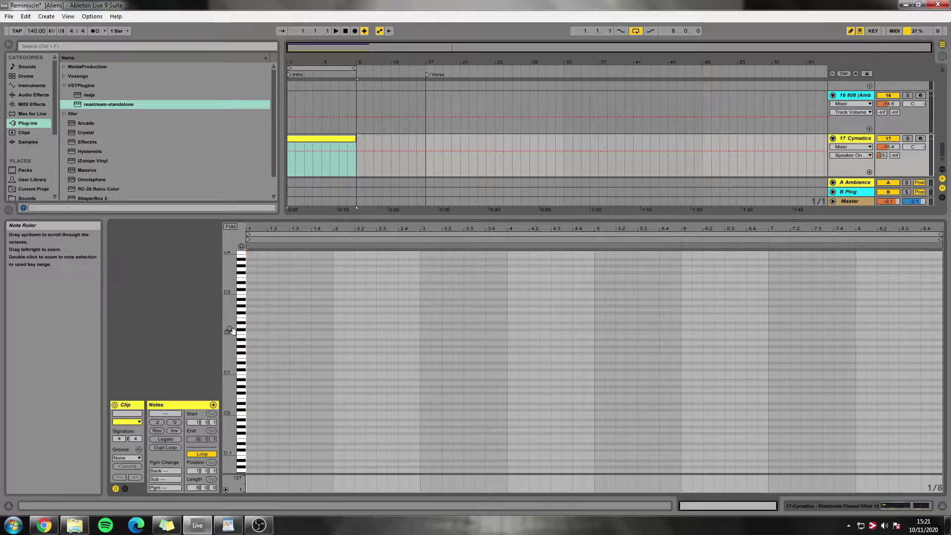
{"action": "key", "text": "space"}
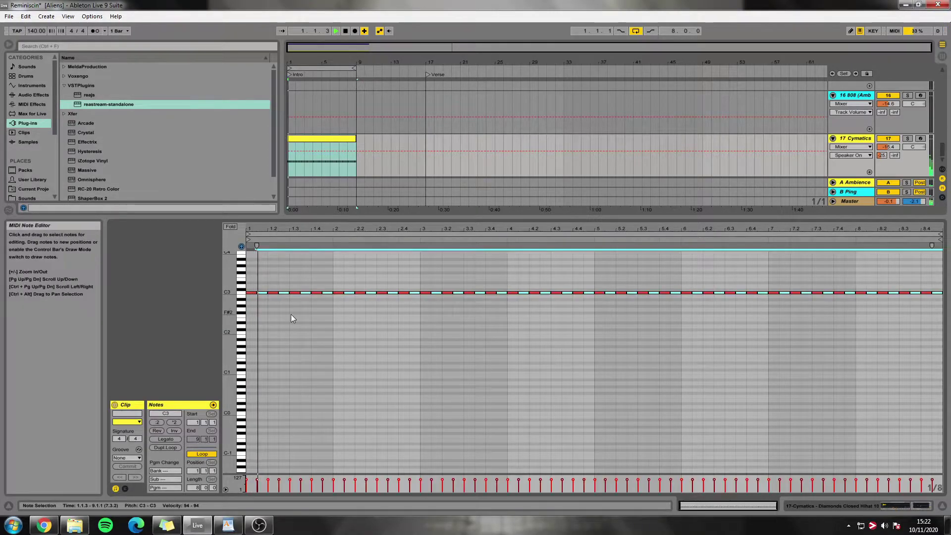
{"action": "key", "text": "shift+Tab"}
{"action": "key", "text": "space"}
Step: Check the random pan amount in the hi-hat sampler's controls and play back the hi-hat pattern
{"action": "left_click", "coordinate": [429, 404]}
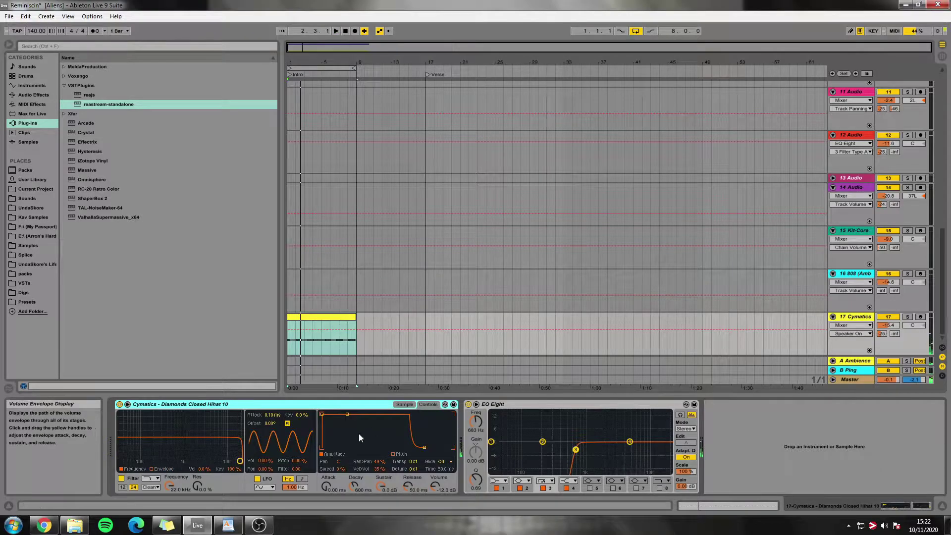
{"action": "left_click", "coordinate": [380, 464]}
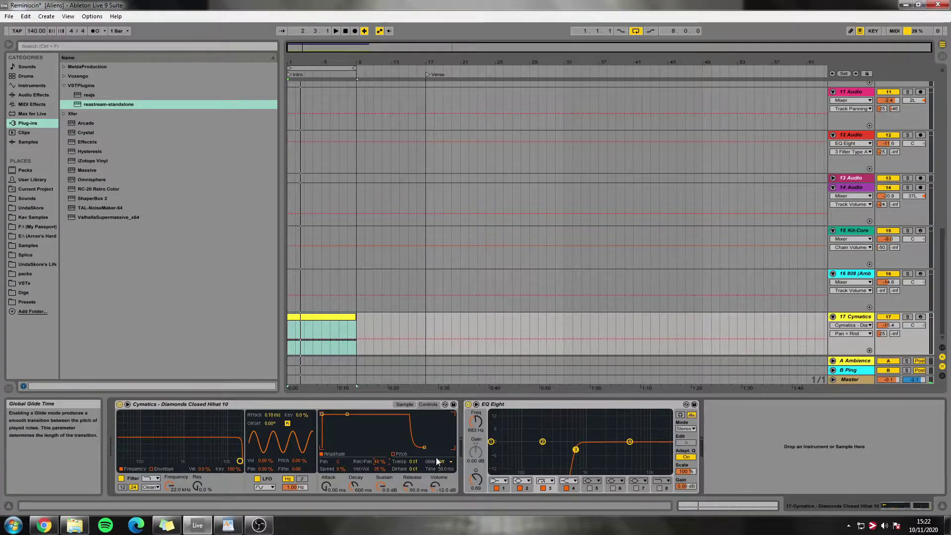
{"action": "left_click", "coordinate": [398, 405]}
{"action": "key", "text": "shift+Tab"}
{"action": "key", "text": "space"}
{"action": "left_click", "coordinate": [350, 331]}
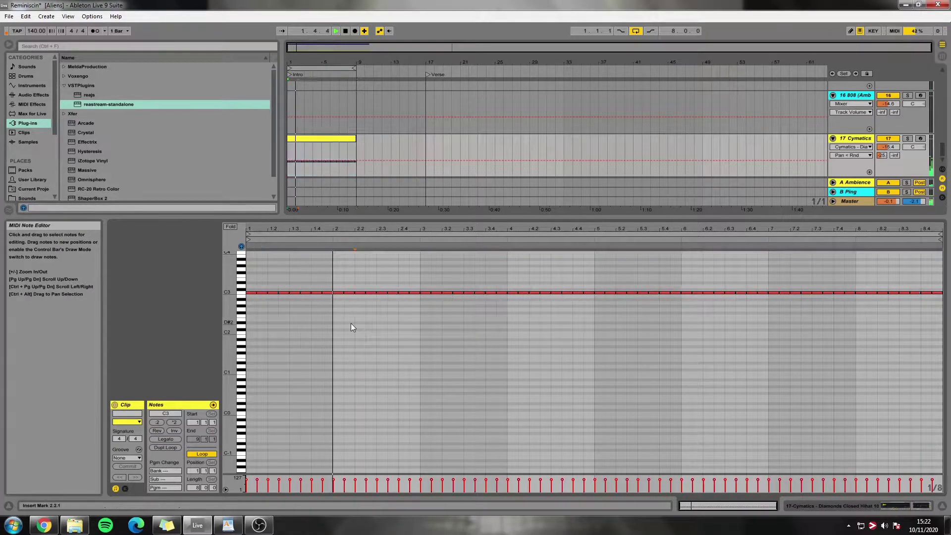
{"action": "key", "text": "shift+Tab"}
{"action": "key", "text": "space"}
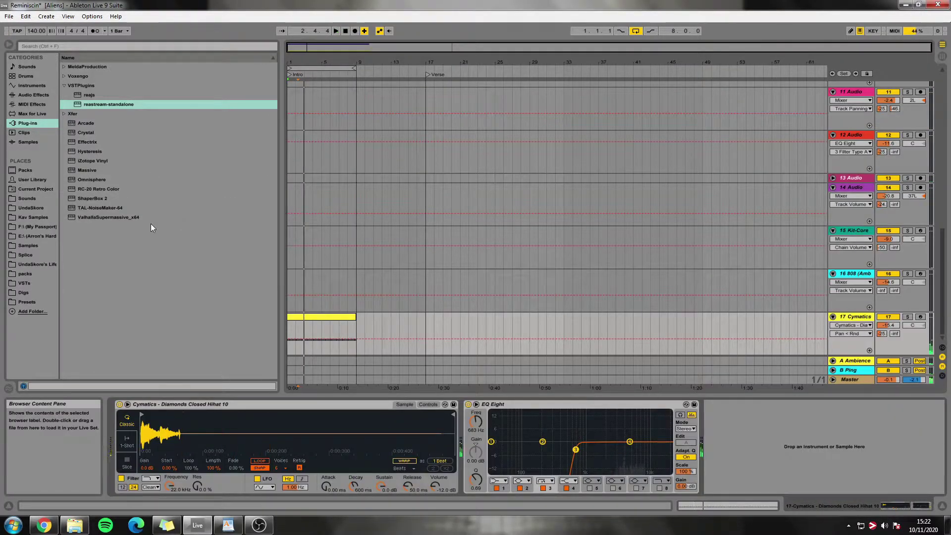
Step: Find Cymatics - Empire Closed Hihat 2.wav among the Empire Hip Hop Sample Pack's closed hihats in Digs
{"action": "left_click", "coordinate": [12, 295]}
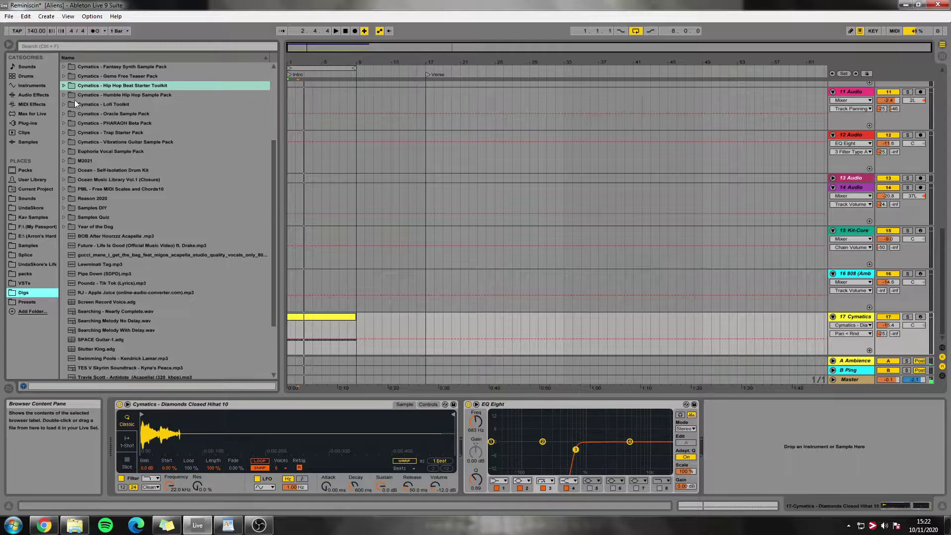
{"action": "scroll", "coordinate": [77, 104], "scroll_direction": "up", "scroll_amount": 1}
{"action": "left_click", "coordinate": [63, 76]}
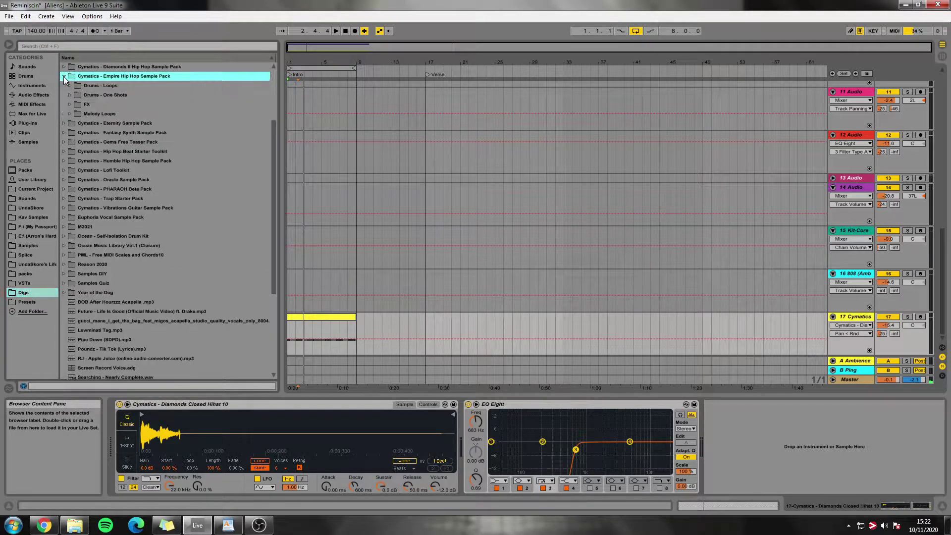
{"action": "left_click", "coordinate": [70, 94]}
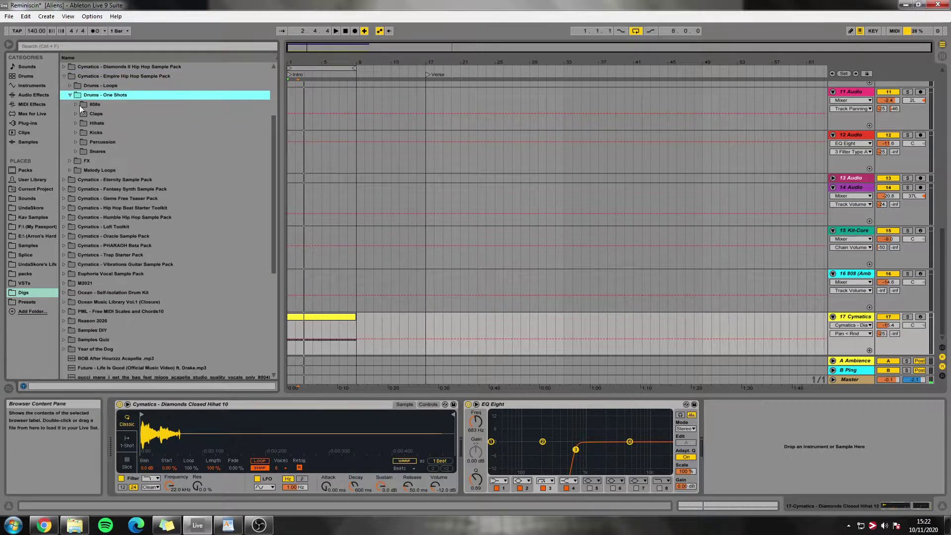
{"action": "left_click", "coordinate": [77, 122]}
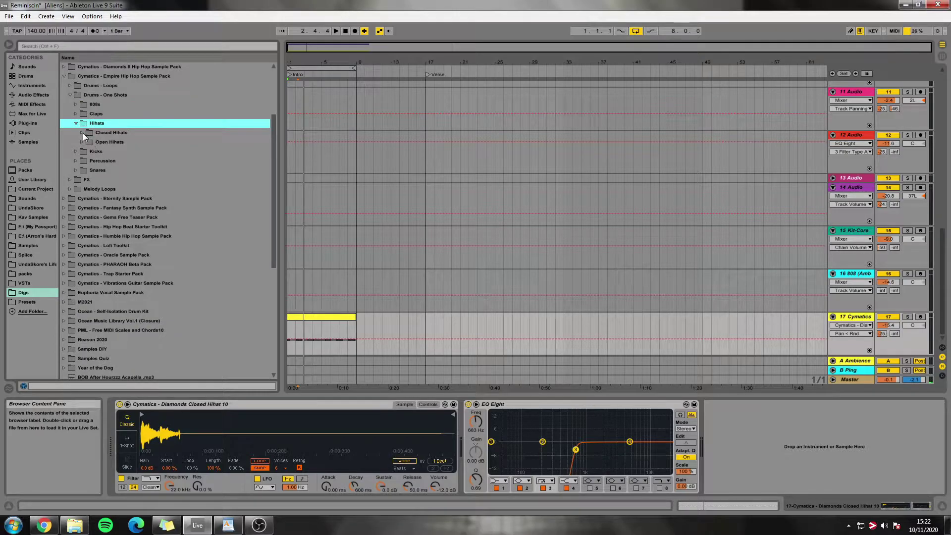
{"action": "left_click", "coordinate": [85, 133]}
{"action": "left_click", "coordinate": [100, 148]}
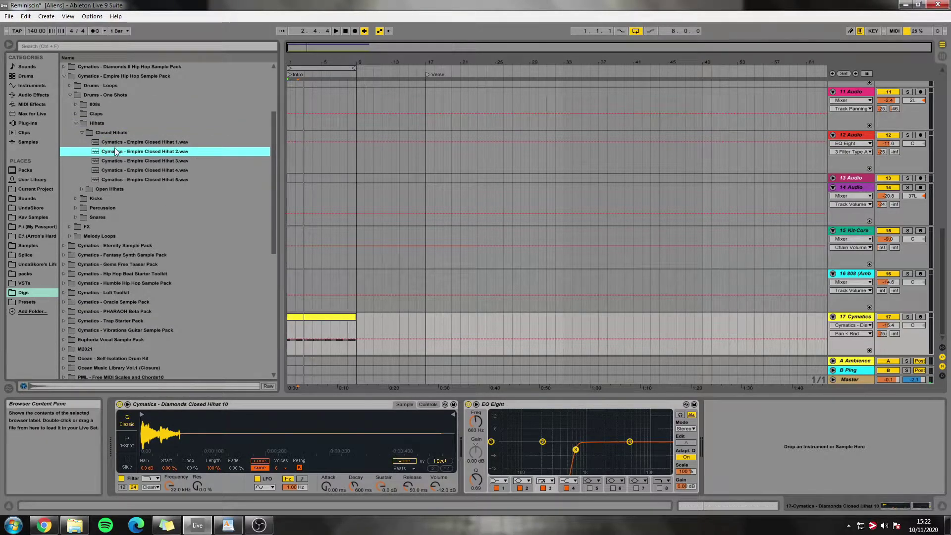
Step: Replace the hi-hat track's sample with Cymatics - Empire Closed Hihat 2.wav and audition the pattern
{"action": "left_click_drag", "start_coordinate": [246, 382], "coordinate": [275, 416]}
{"action": "key", "text": "space"}
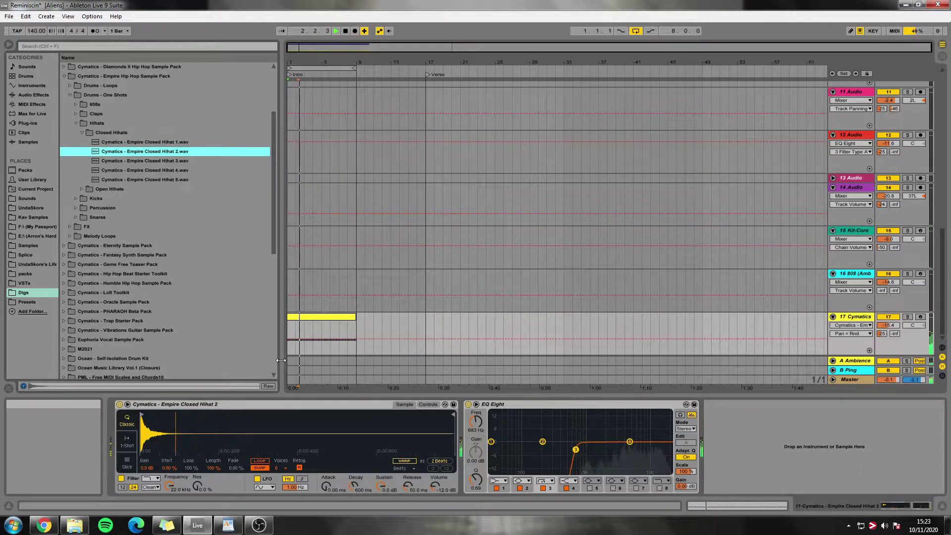
{"action": "key", "text": "shift+Tab"}
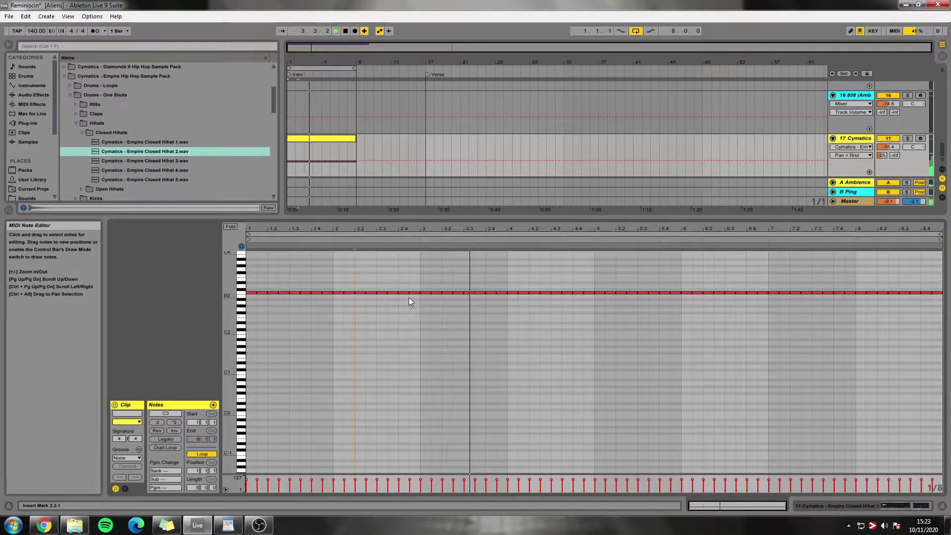
{"action": "key", "text": "space"}
{"action": "key", "text": "shift+Tab"}
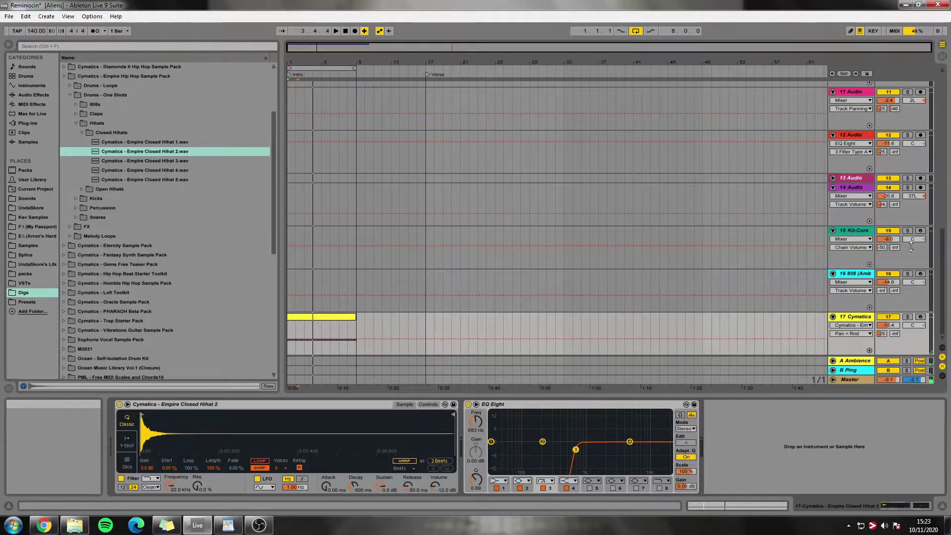
Step: Create an empty 8-bar MIDI clip at bar 1 on the 15 Kit-Core drum rack track
{"action": "left_click", "coordinate": [854, 236]}
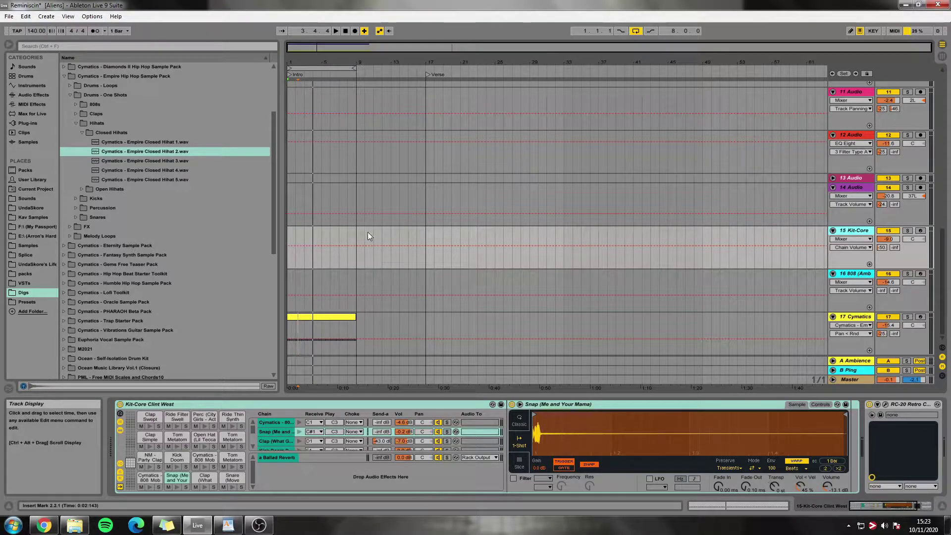
{"action": "left_click_drag", "start_coordinate": [355, 231], "coordinate": [203, 221]}
{"action": "left_click", "coordinate": [330, 244]}
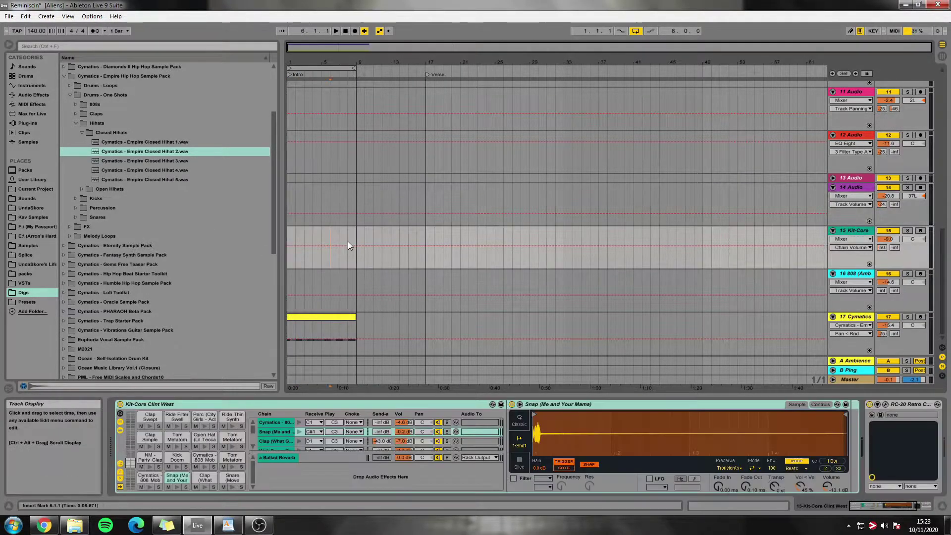
{"action": "left_click_drag", "start_coordinate": [356, 239], "coordinate": [249, 224]}
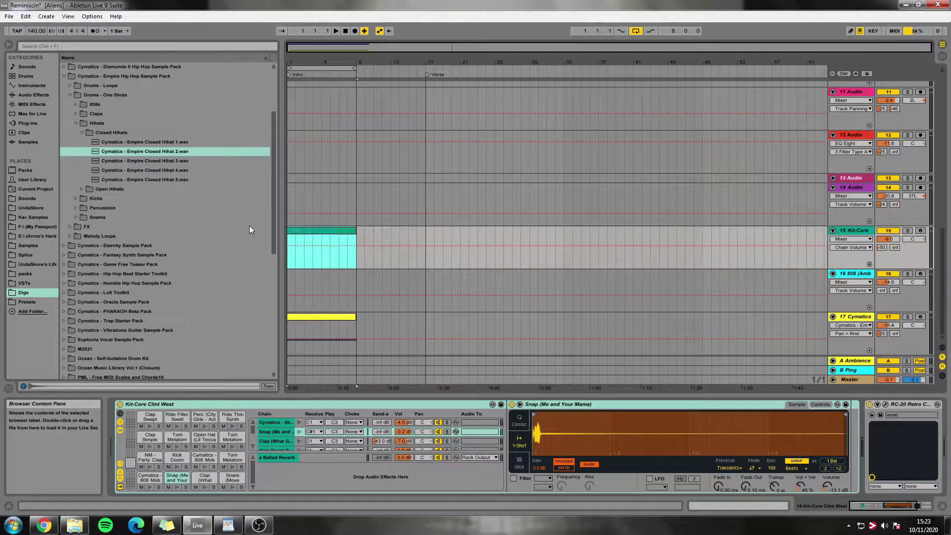
{"action": "key", "text": "ctrl+shift+m"}
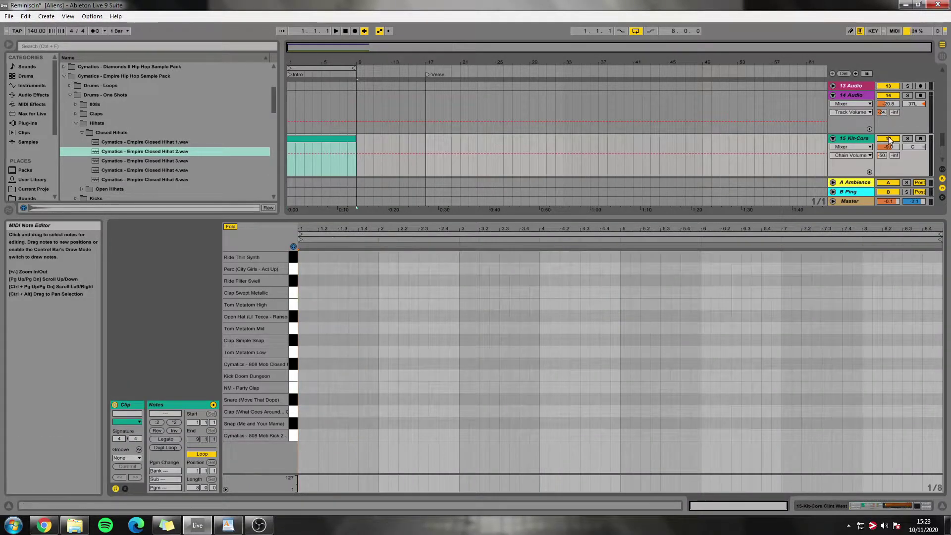
Step: Draw an eighth-note NM - Party Clap hit at the start of bar 2 in the Kit-Core clip
{"action": "left_click", "coordinate": [851, 32]}
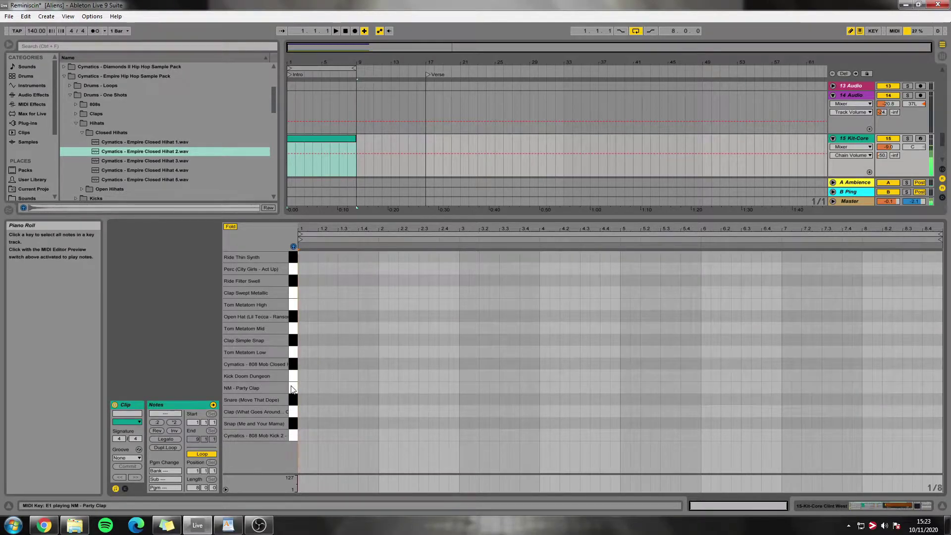
{"action": "left_click", "coordinate": [384, 388]}
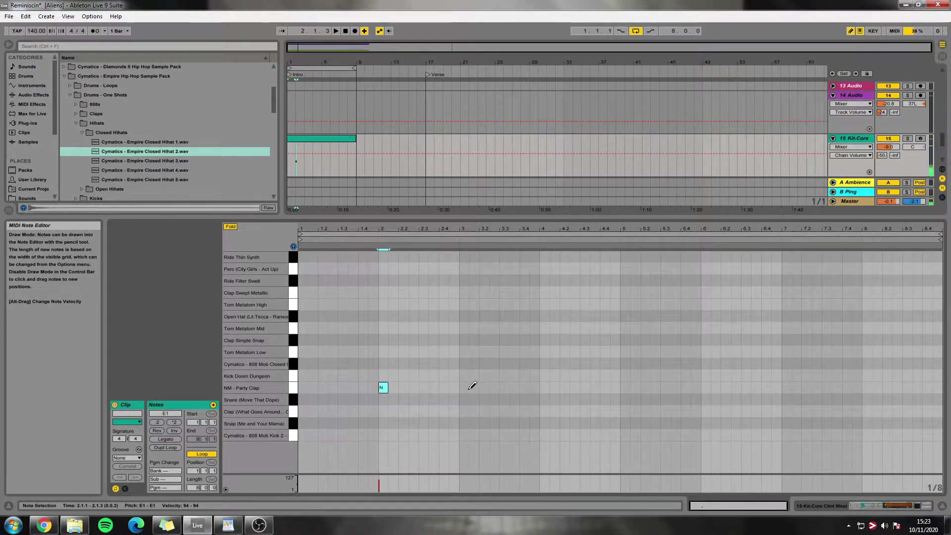
{"action": "key", "text": "space"}
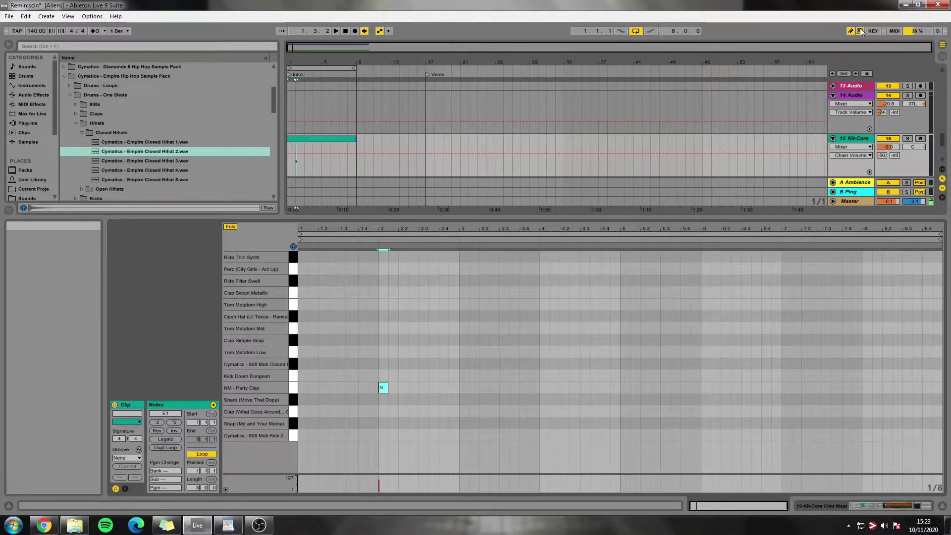
Step: Move the NM - Party Clap hit to beat 3 of bar 1, repeat it in all 8 bars and play it back
{"action": "left_click_drag", "start_coordinate": [383, 387], "coordinate": [299, 400]}
{"action": "key", "text": "ctrl+d"}
{"action": "key", "text": "ctrl+d"}
{"action": "key", "text": "ctrl+d"}
{"action": "key", "text": "ctrl+d"}
{"action": "key", "text": "ctrl+d"}
{"action": "key", "text": "ctrl+d"}
{"action": "key", "text": "ctrl+d"}
{"action": "key", "text": "space"}
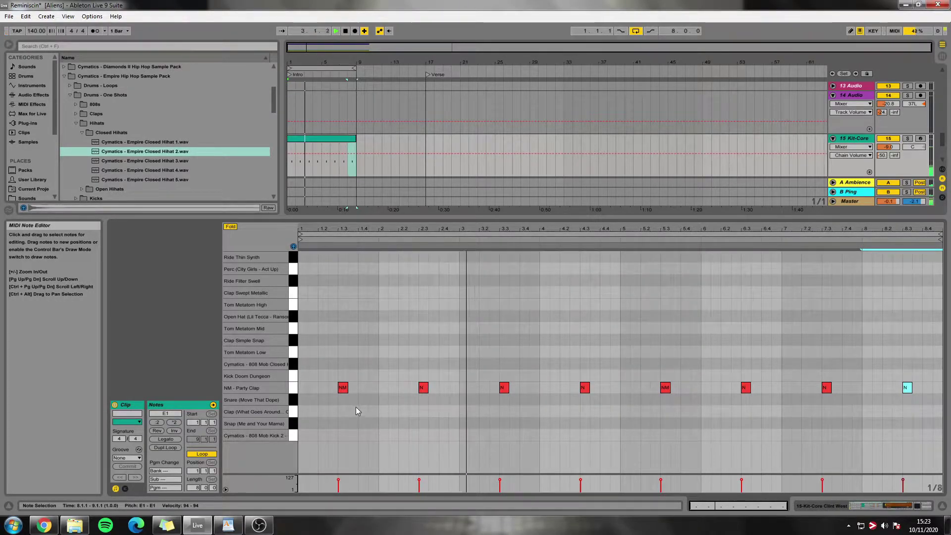
{"action": "key", "text": "space"}
Step: Add two Clap (What Goes Around... Comes Around) hits at 3.4.3 and 4.1.3 and audition them
{"action": "left_click", "coordinate": [291, 399]}
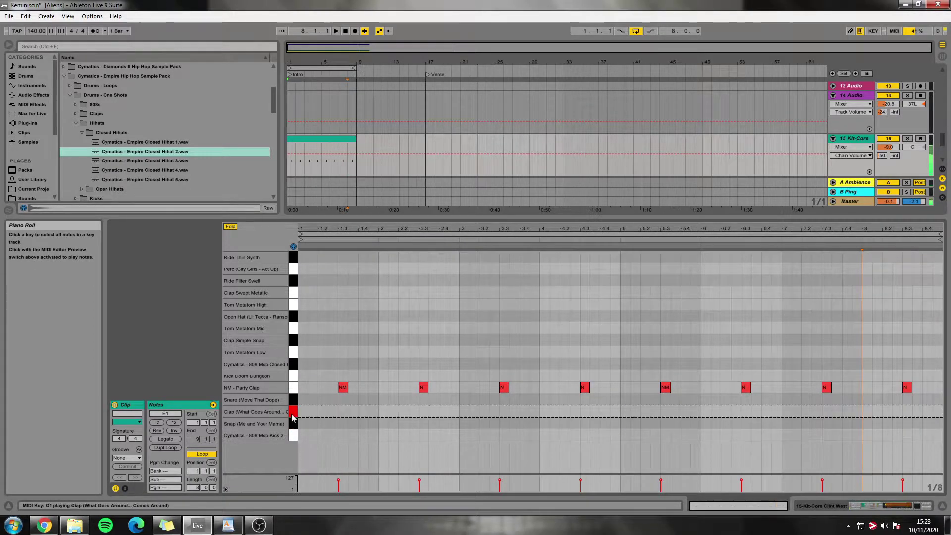
{"action": "left_click", "coordinate": [504, 388]}
{"action": "left_click_drag", "start_coordinate": [503, 389], "coordinate": [554, 414]}
{"action": "key", "text": "space"}
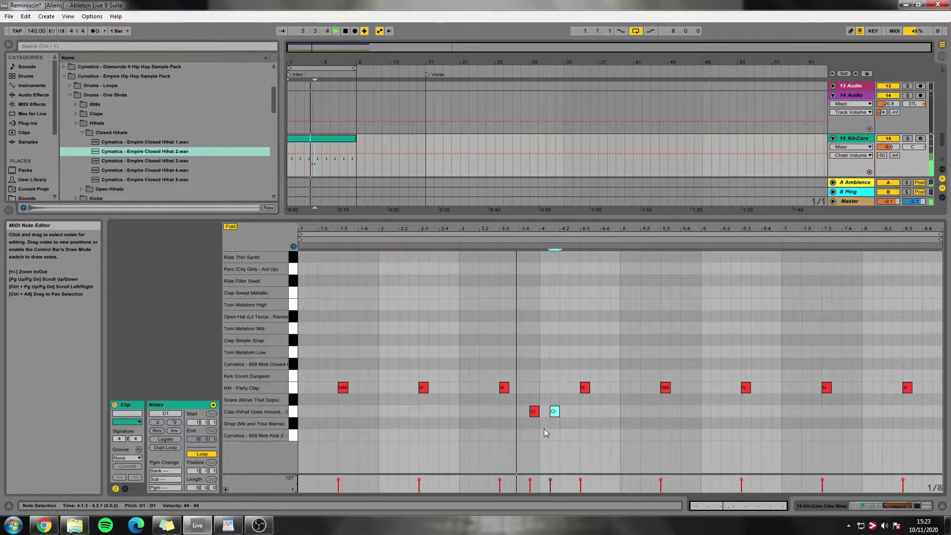
{"action": "key", "text": "space"}
Step: Duplicate the two extra clap hits from bars 1–4 into bars 5–8 and save the set
{"action": "left_click_drag", "start_coordinate": [617, 407], "coordinate": [309, 411]}
{"action": "key", "text": "ctrl+d"}
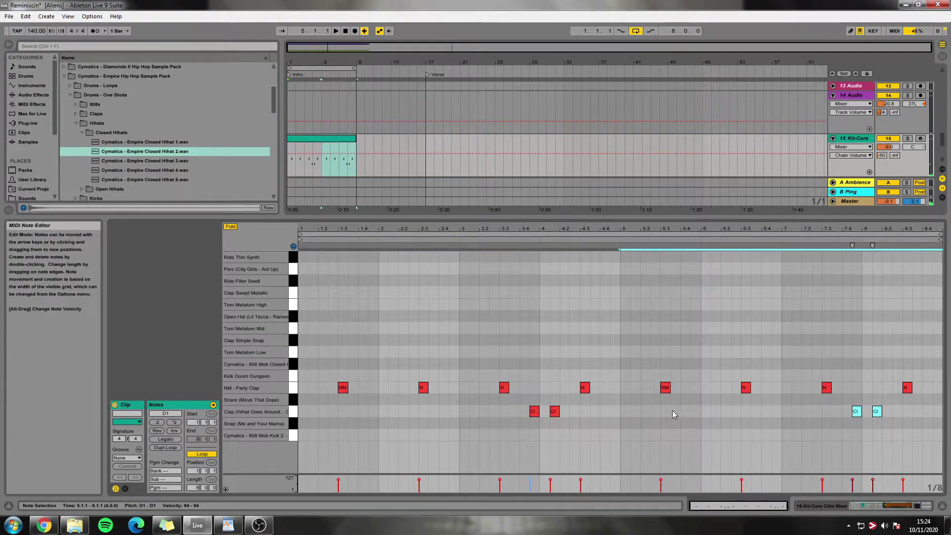
{"action": "key", "text": "ctrl+s"}
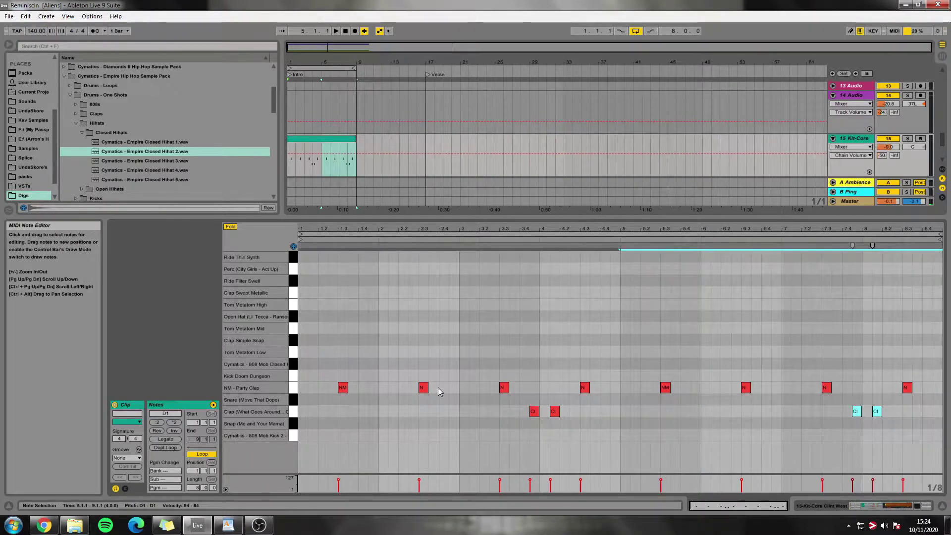
Step: Add Snap (Me and Your Mama) hits on beat 3 of bars 2, 4, 6 and 8, plus a Cymatics - 808 Mob Kick 2 pattern
{"action": "key", "text": "space"}
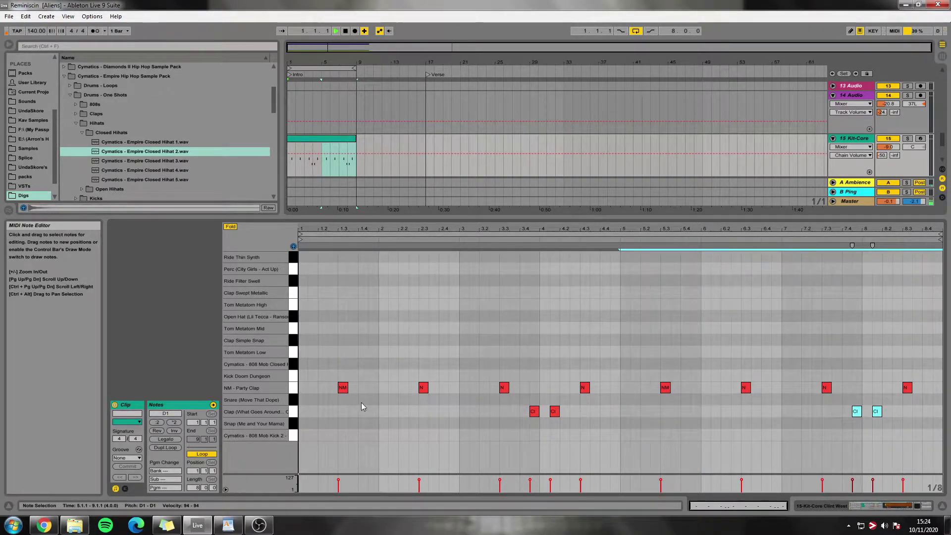
{"action": "left_click", "coordinate": [295, 429]}
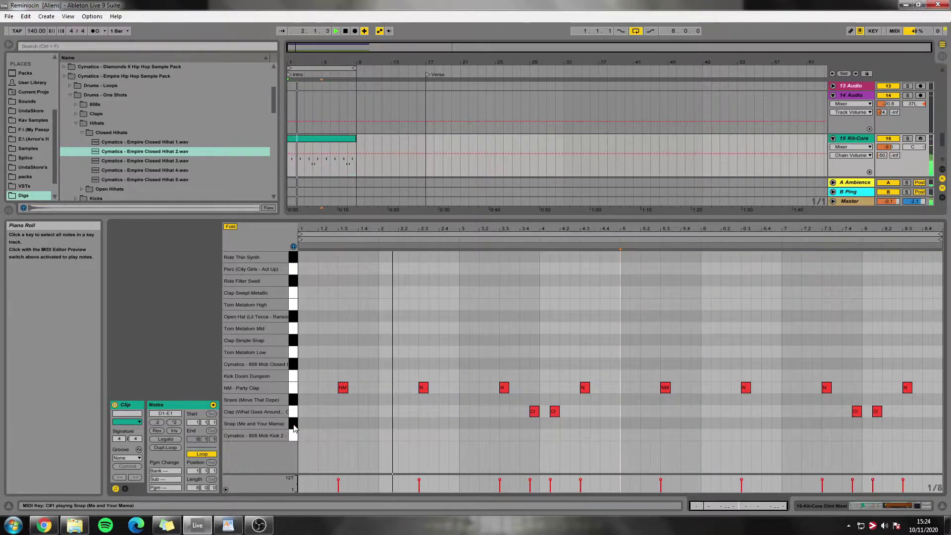
{"action": "left_click", "coordinate": [423, 387]}
{"action": "key", "text": "space"}
{"action": "left_click_drag", "start_coordinate": [424, 389], "coordinate": [747, 431]}
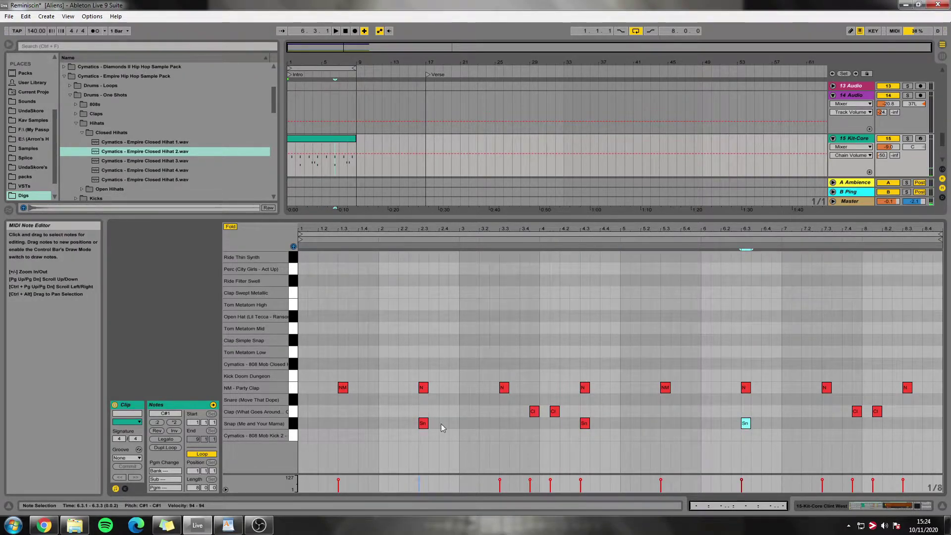
{"action": "left_click_drag", "start_coordinate": [747, 424], "coordinate": [910, 428]}
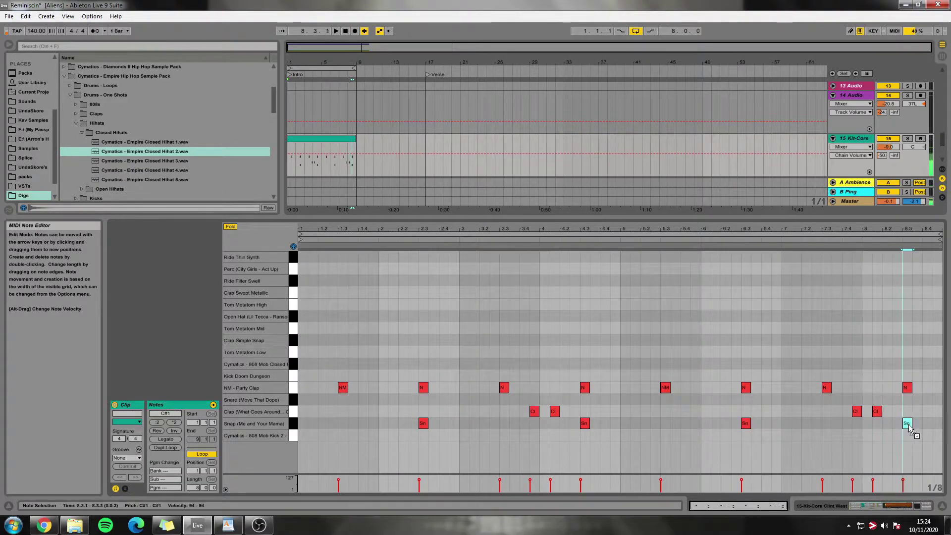
{"action": "left_click", "coordinate": [294, 424]}
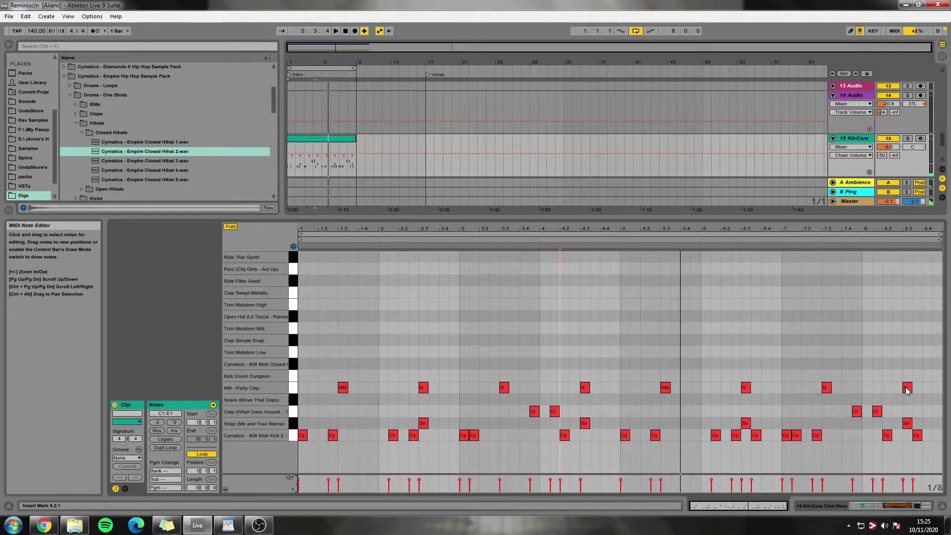
Step: Add two Perc (City Girls - Act Up) hits at 8.3.1 and 8.3.3 and play the drum pattern
{"action": "left_click", "coordinate": [906, 390]}
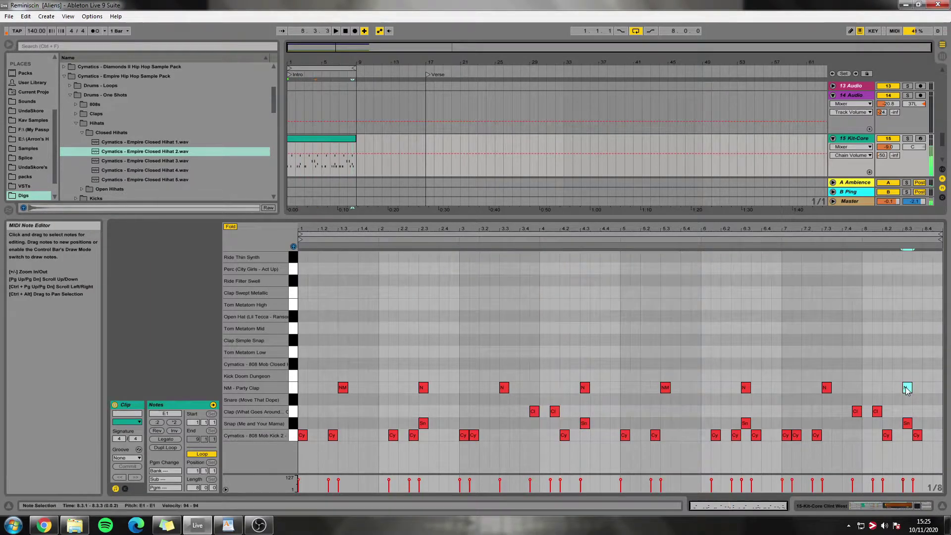
{"action": "left_click_drag", "start_coordinate": [908, 391], "coordinate": [898, 271]}
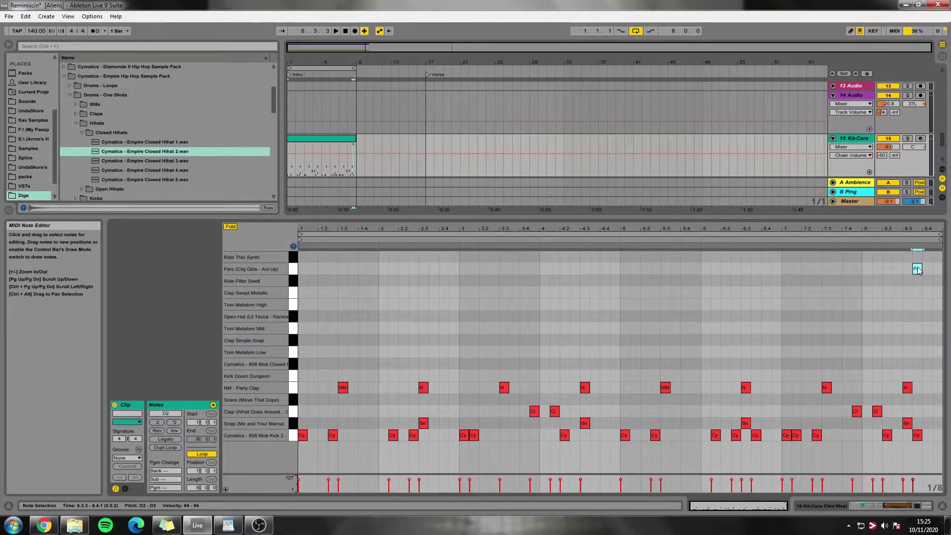
{"action": "left_click", "coordinate": [293, 272]}
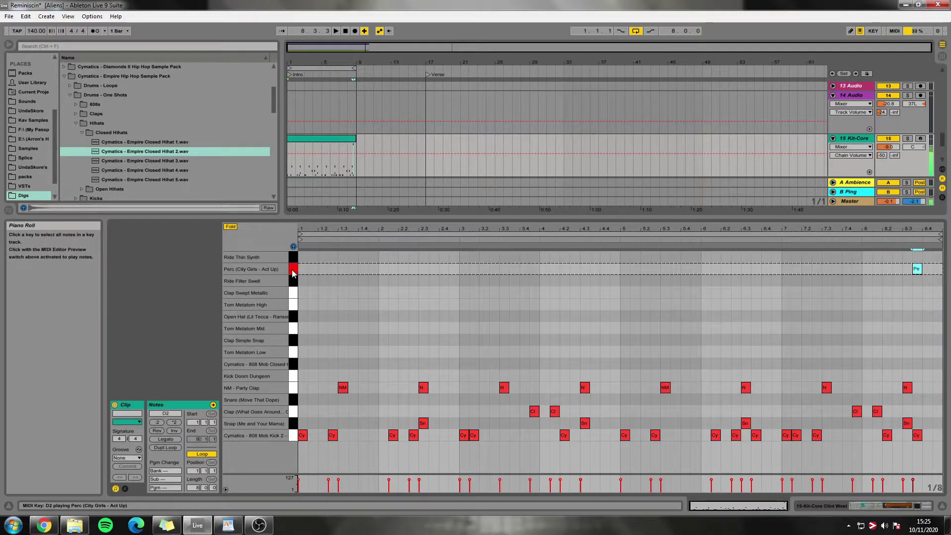
{"action": "double_click", "coordinate": [908, 270]}
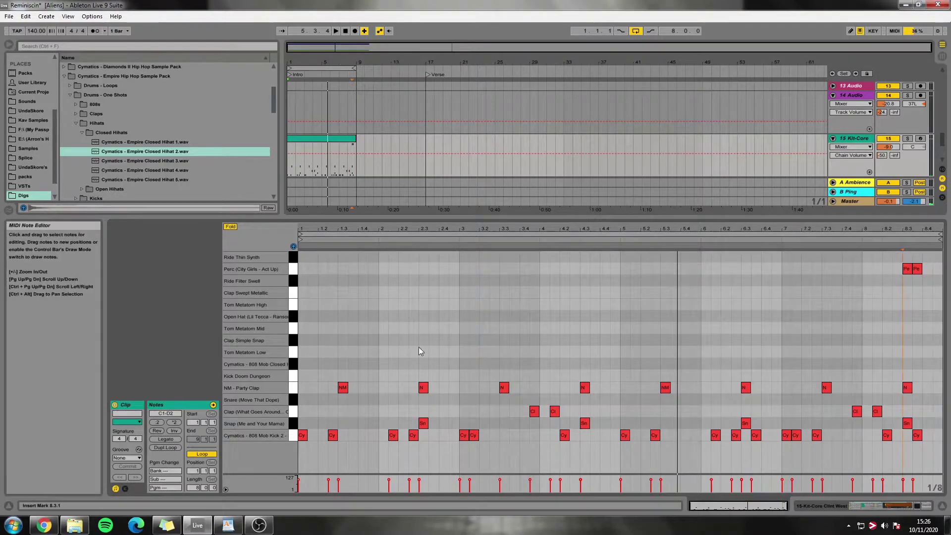
{"action": "key", "text": "space"}
Step: Arm the 808 track and select bars 1 to 8 on it in the arrangement
{"action": "key", "text": "shift+Tab"}
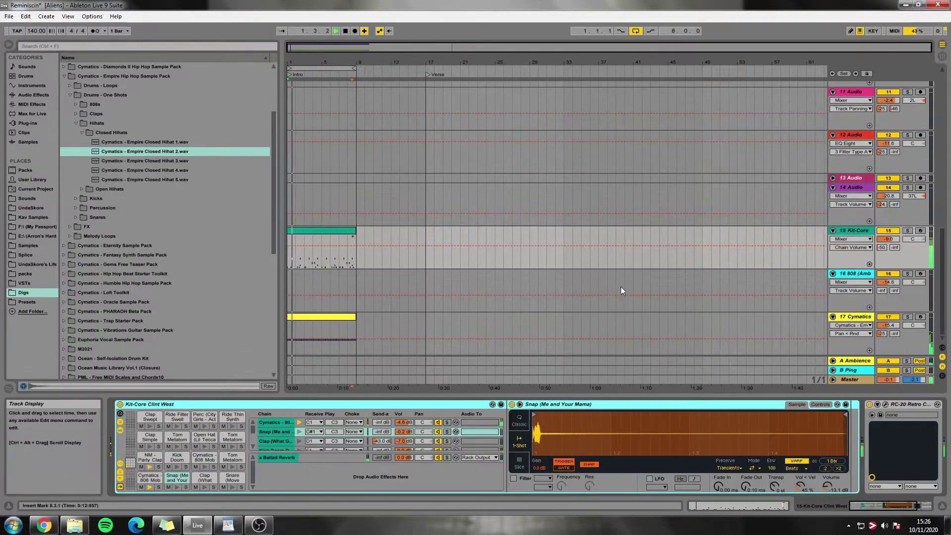
{"action": "key", "text": "space"}
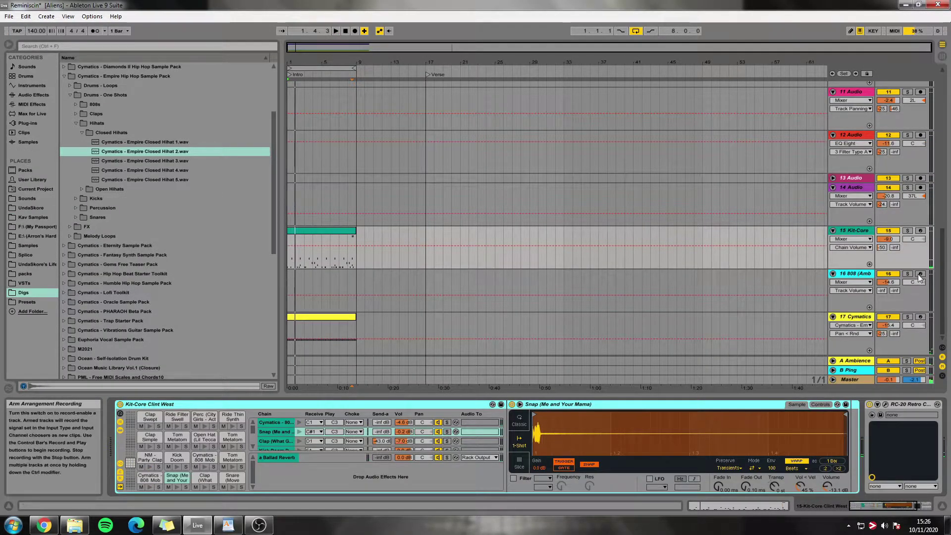
{"action": "left_click", "coordinate": [826, 269]}
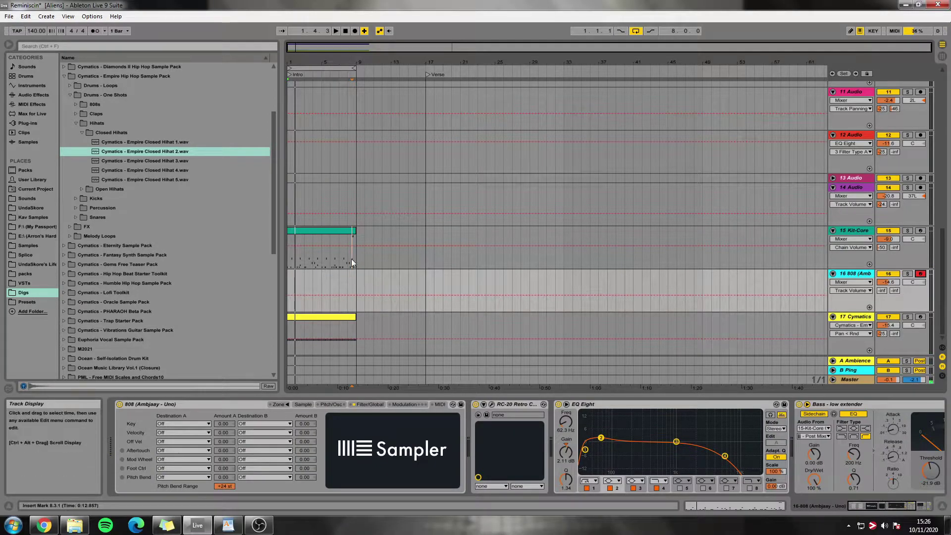
{"action": "left_click_drag", "start_coordinate": [356, 275], "coordinate": [246, 287]}
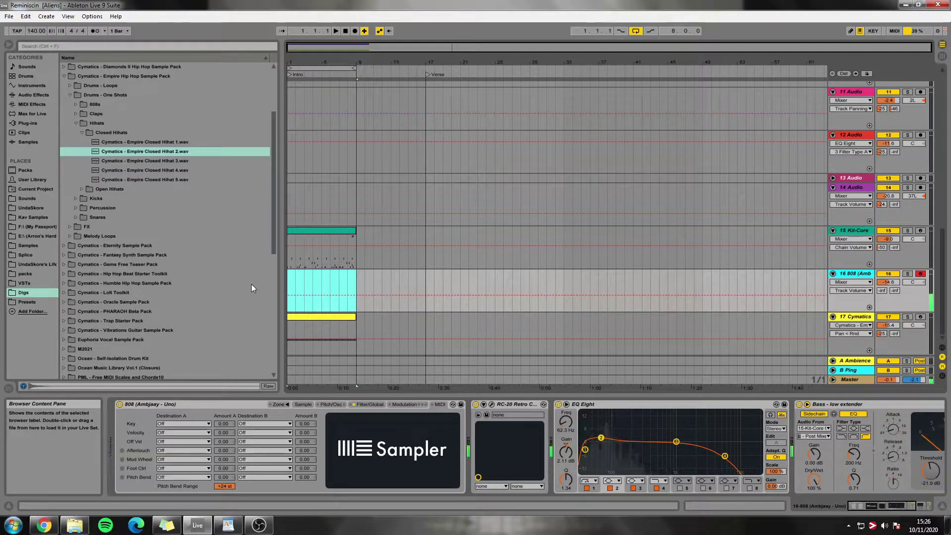
Step: Convert the 808 track's Sampler to Simpler, search the Digs folder for "spinz" and load 808 [spinz].wav into it
{"action": "right_click", "coordinate": [248, 405]}
{"action": "left_click", "coordinate": [270, 400]}
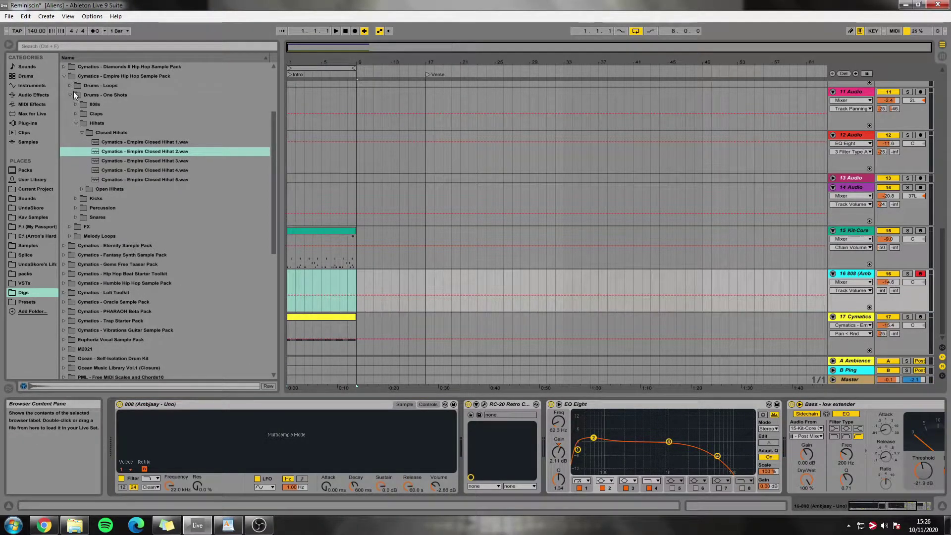
{"action": "left_click", "coordinate": [65, 47]}
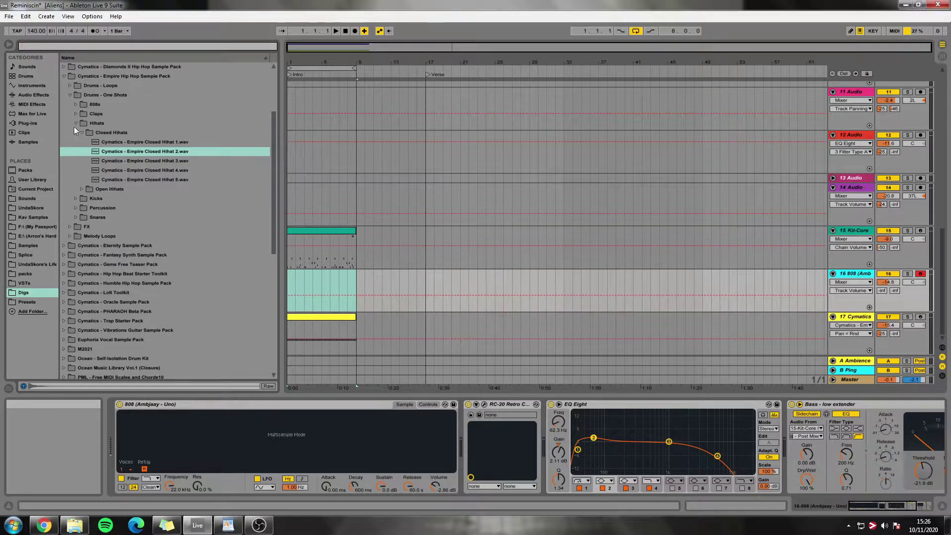
{"action": "type", "text": "sp"}
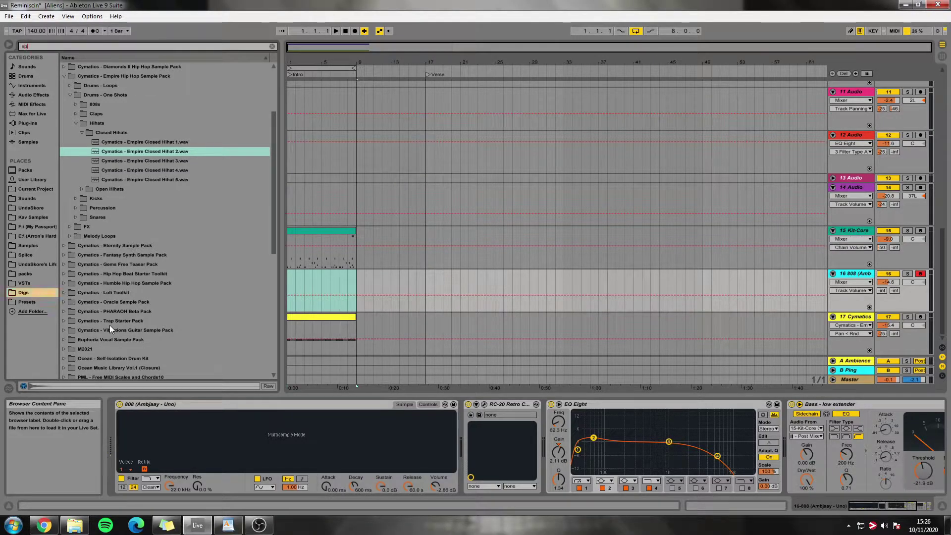
{"action": "type", "text": "inz"}
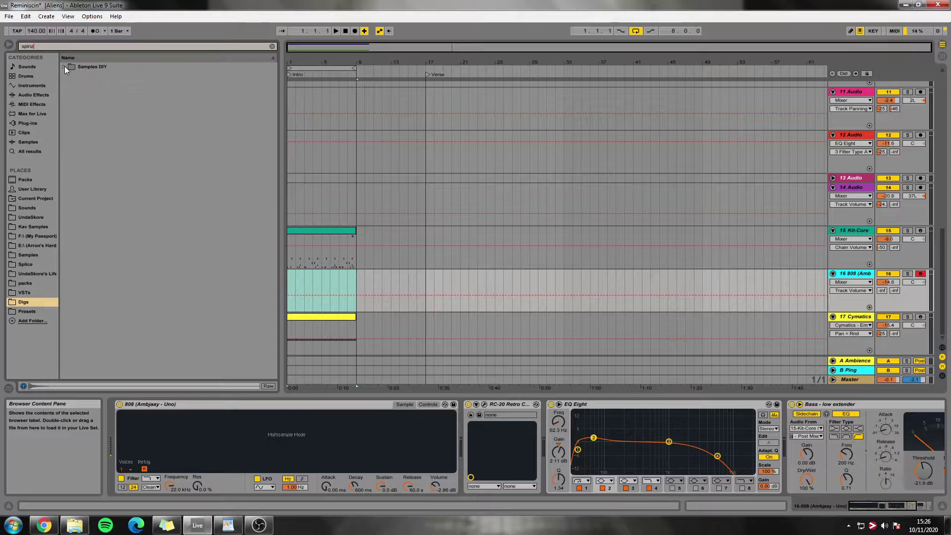
{"action": "left_click", "coordinate": [66, 66]}
{"action": "left_click", "coordinate": [70, 75]}
{"action": "left_click", "coordinate": [77, 86]}
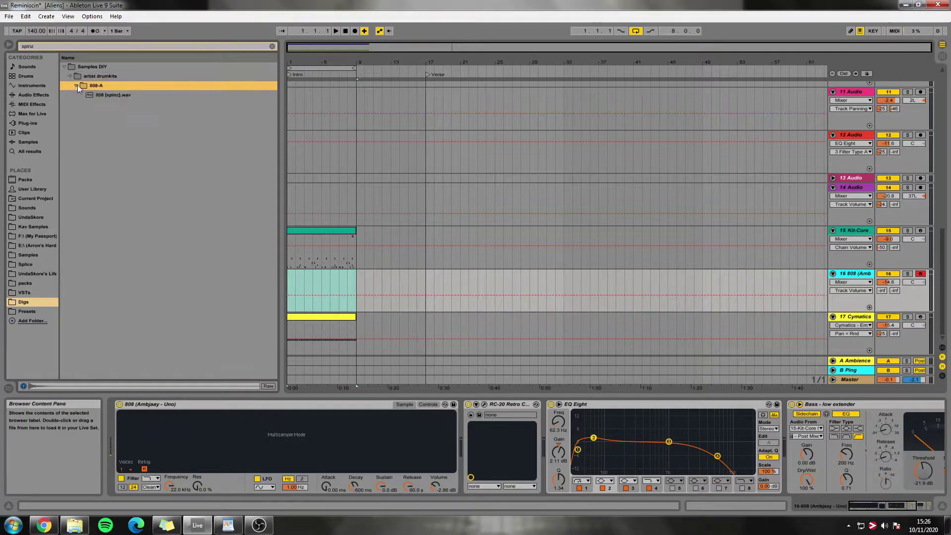
{"action": "left_click_drag", "start_coordinate": [90, 93], "coordinate": [251, 456]}
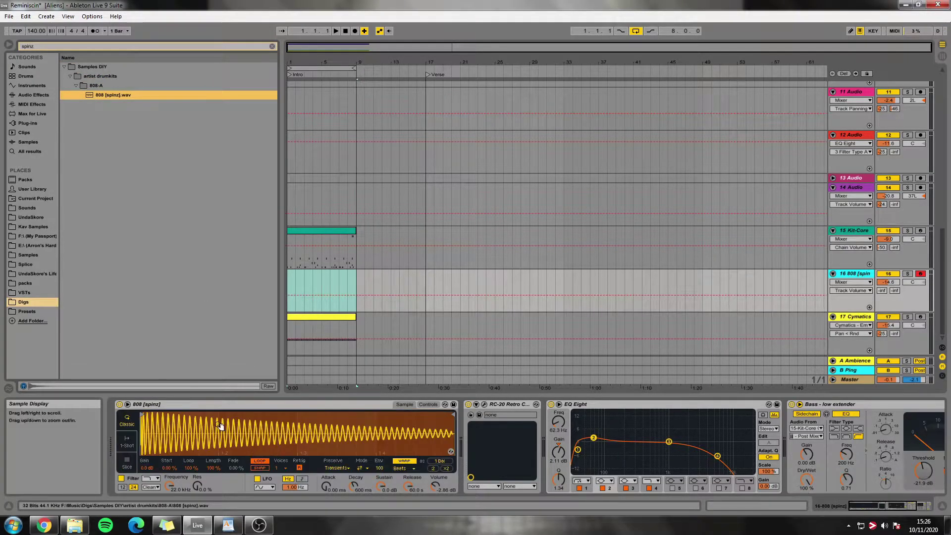
Step: Turn off warping and looping for the 808 [spinz] sample and lower its volume to -7.88 dB
{"action": "left_click", "coordinate": [402, 461]}
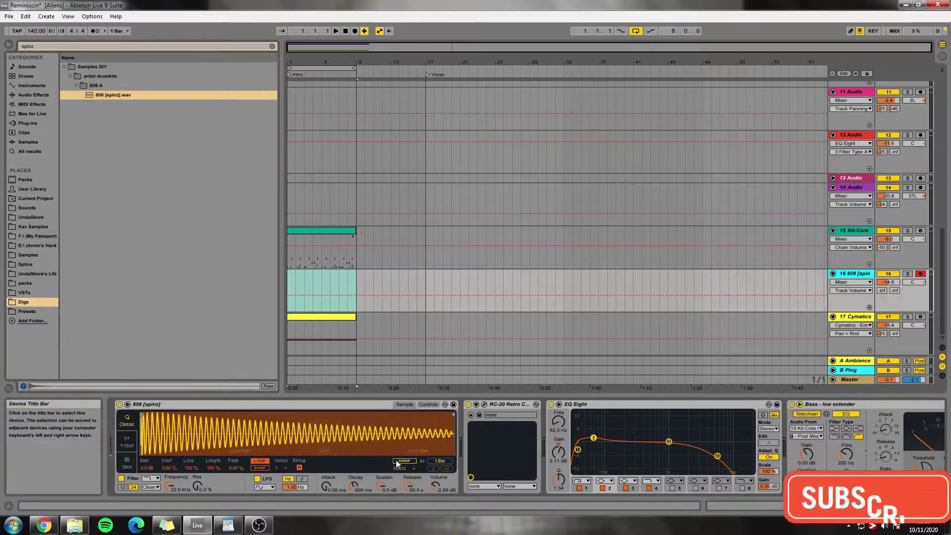
{"action": "left_click", "coordinate": [259, 461]}
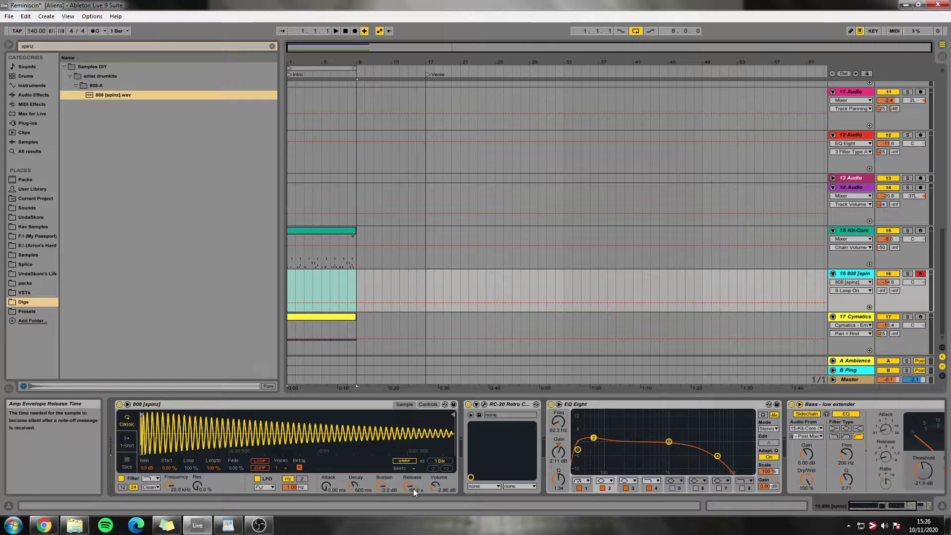
{"action": "left_click_drag", "start_coordinate": [436, 486], "coordinate": [436, 493]}
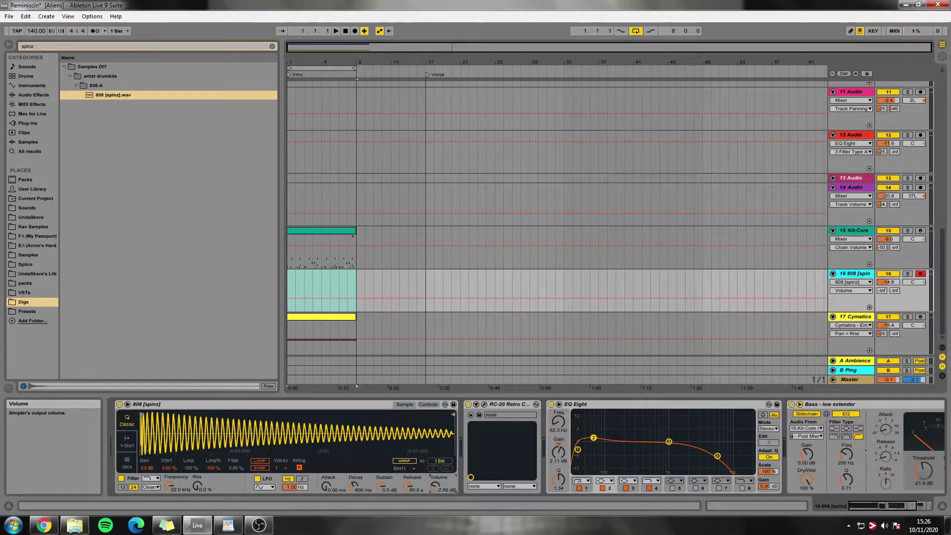
Step: Check the output width in the 808 track's RC-20 Retro Color plug-in, close it and save the set
{"action": "left_click", "coordinate": [483, 404]}
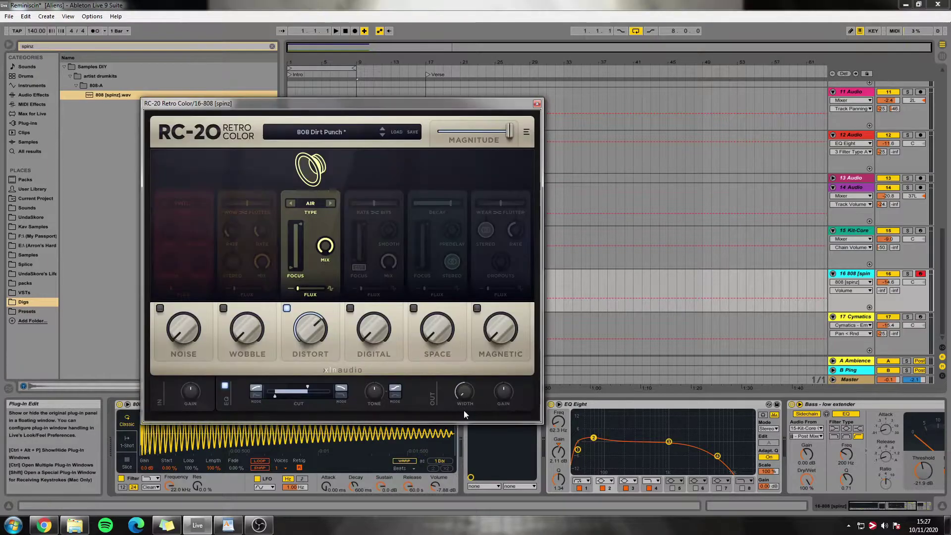
{"action": "left_click", "coordinate": [465, 395]}
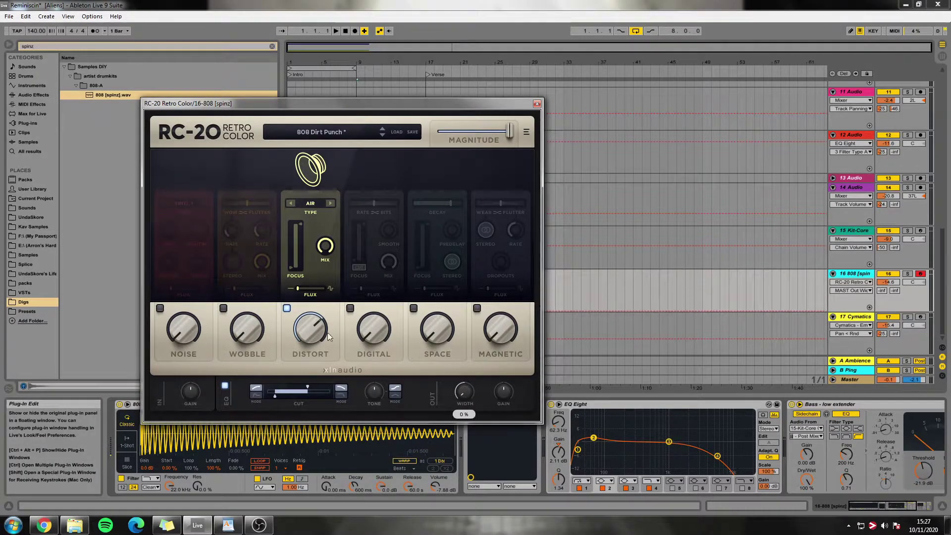
{"action": "left_click", "coordinate": [537, 104]}
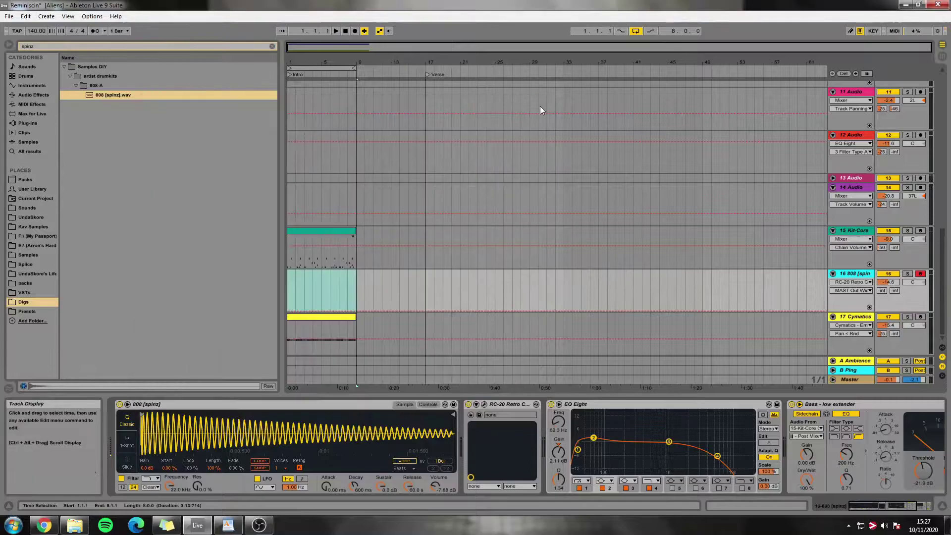
{"action": "key", "text": "ctrl+s"}
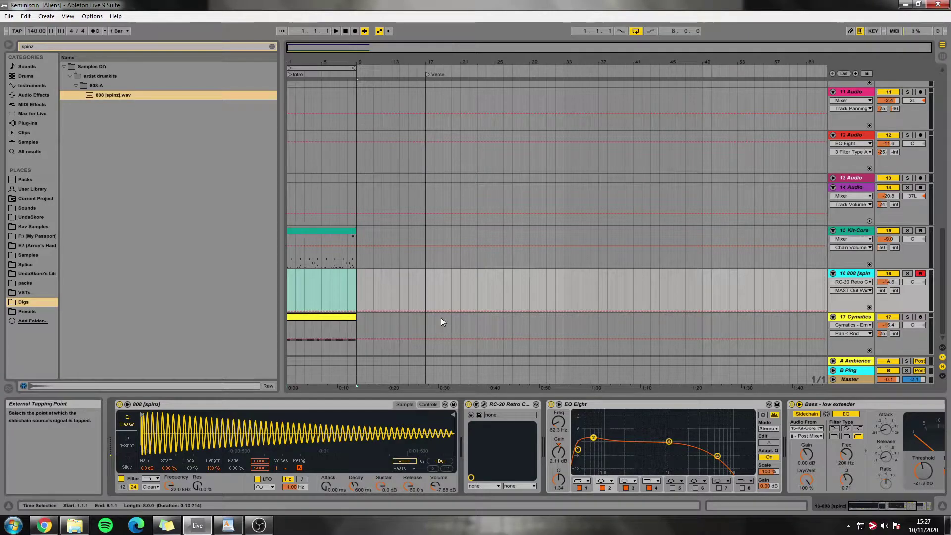
Step: Copy the eight-bar Kit-Core clip onto the 808 track and open the copy's notes
{"action": "left_click", "coordinate": [318, 243]}
{"action": "left_click", "coordinate": [313, 273]}
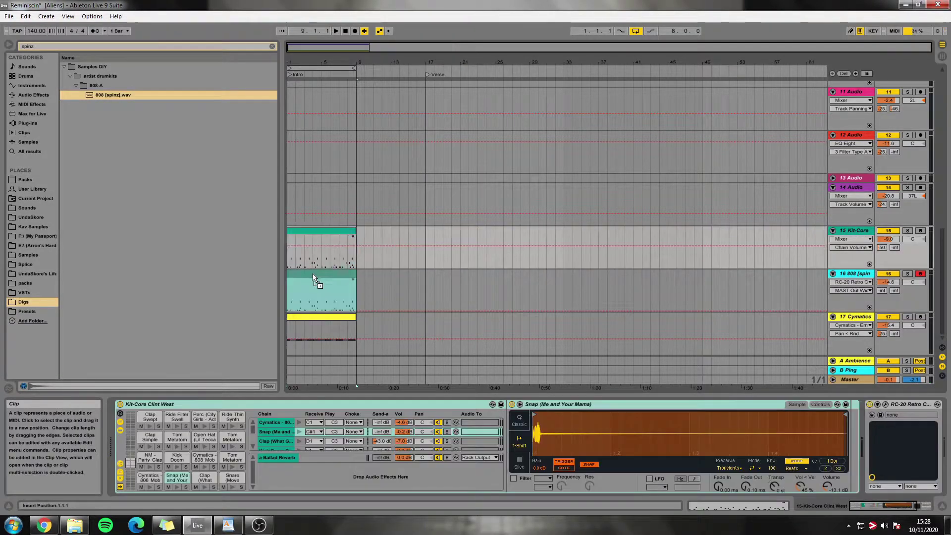
{"action": "double_click", "coordinate": [313, 273]}
Step: Delete every clap, snap and perc note from the 808 clip, keeping only the C1 kick notes
{"action": "left_click_drag", "start_coordinate": [286, 318], "coordinate": [913, 360]}
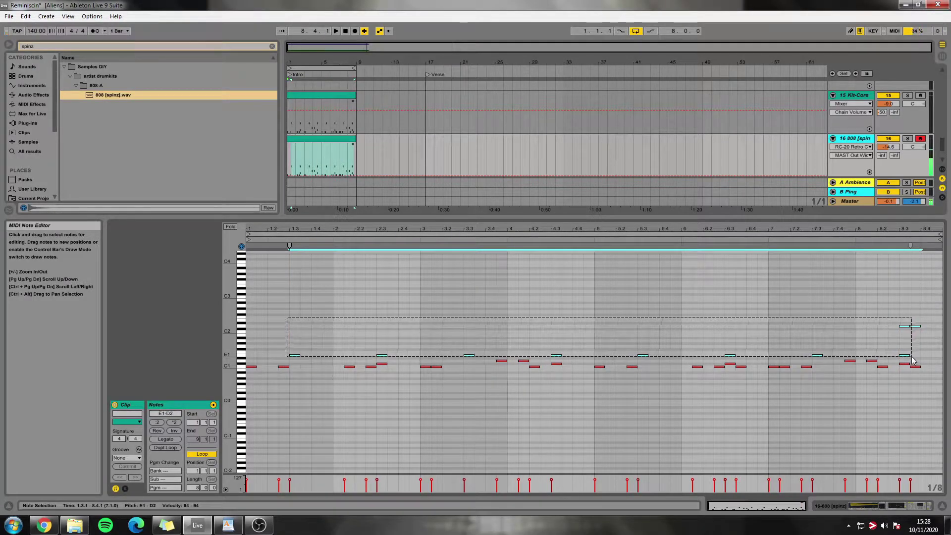
{"action": "left_click_drag", "start_coordinate": [349, 322], "coordinate": [271, 397]}
{"action": "key", "text": "Delete"}
{"action": "key", "text": "Delete"}
{"action": "double_click", "coordinate": [907, 363]}
Step: Transpose all notes in the 808 clip up two octaves and back down three semitones to A2 during playback
{"action": "key", "text": "ctrl+a"}
{"action": "key", "text": "shift+Up"}
{"action": "key", "text": "shift+Up"}
{"action": "key", "text": "space"}
{"action": "key", "text": "Down"}
{"action": "key", "text": "Down"}
{"action": "key", "text": "Down"}
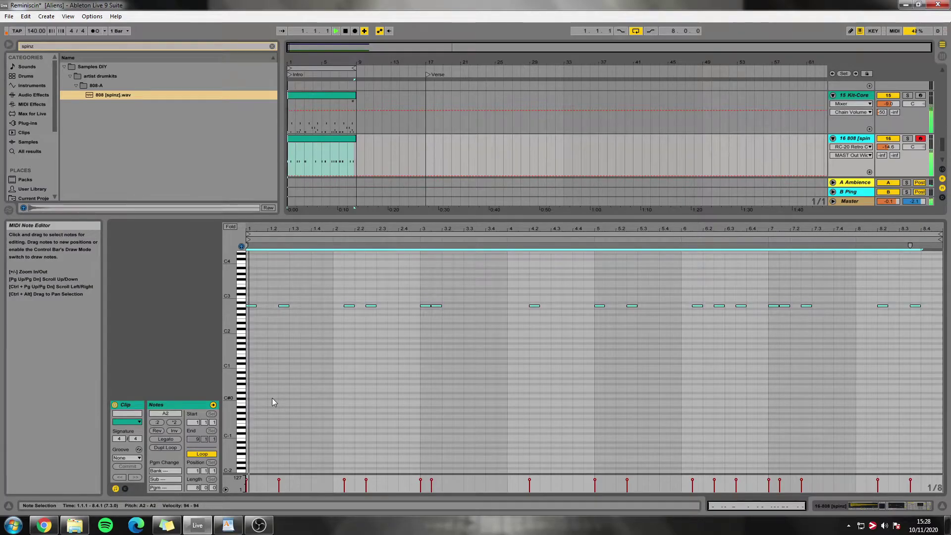
Step: Re-pitch the 808 notes: bars 1 and 5 to A2, bars 2 and 6 to C3, bars 3–4 to F3, bar 7 to F2, bar 8 to G2
{"action": "key", "text": "space"}
{"action": "key", "text": "shift+Up"}
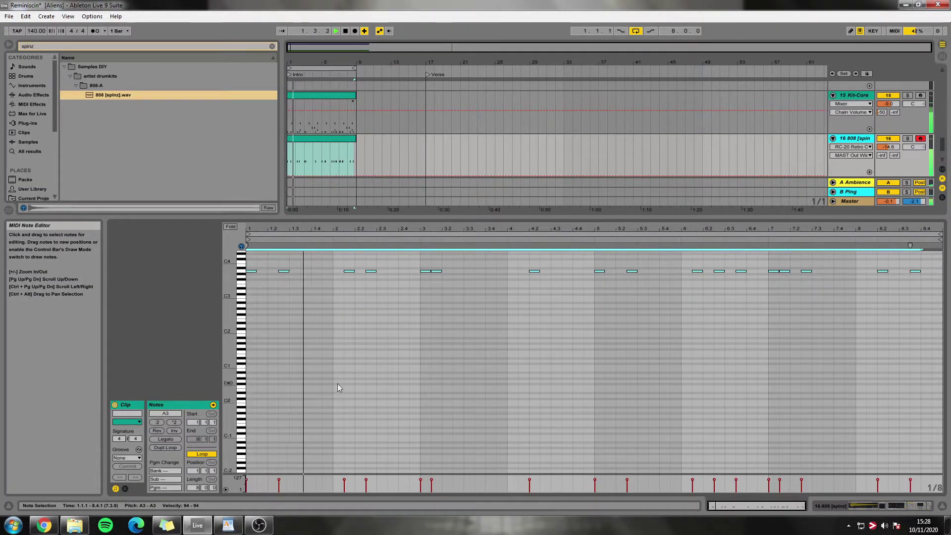
{"action": "scroll", "coordinate": [272, 398], "scroll_direction": "up", "scroll_amount": 2}
{"action": "key", "text": "space"}
{"action": "left_click", "coordinate": [338, 279]}
{"action": "left_click_drag", "start_coordinate": [339, 279], "coordinate": [381, 313]}
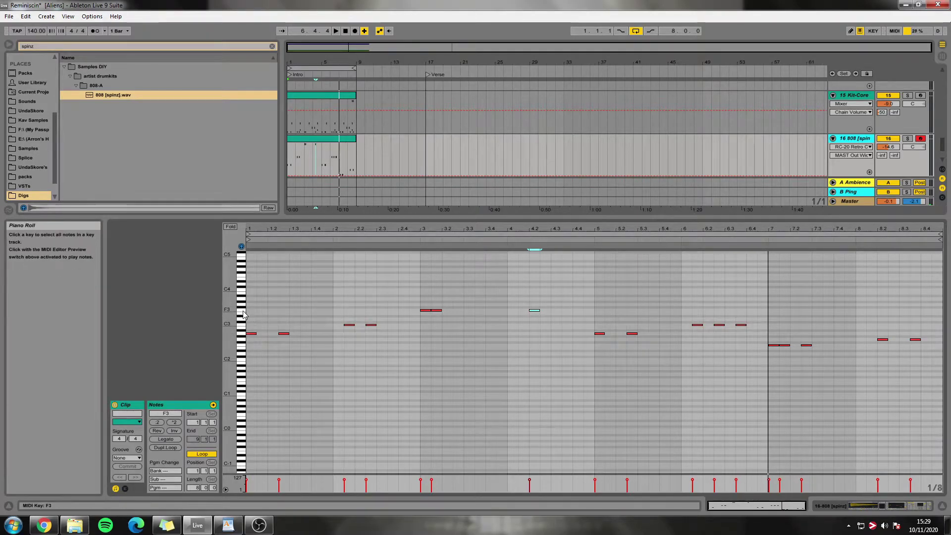
Step: Play back the 808 line and lower the two bar 3 notes by one octave to F2
{"action": "key", "text": "space"}
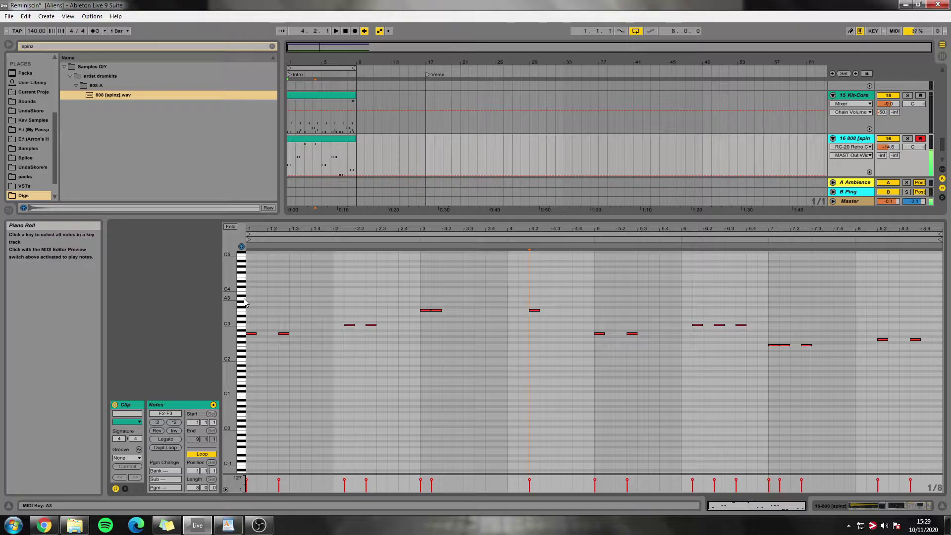
{"action": "left_click", "coordinate": [242, 335]}
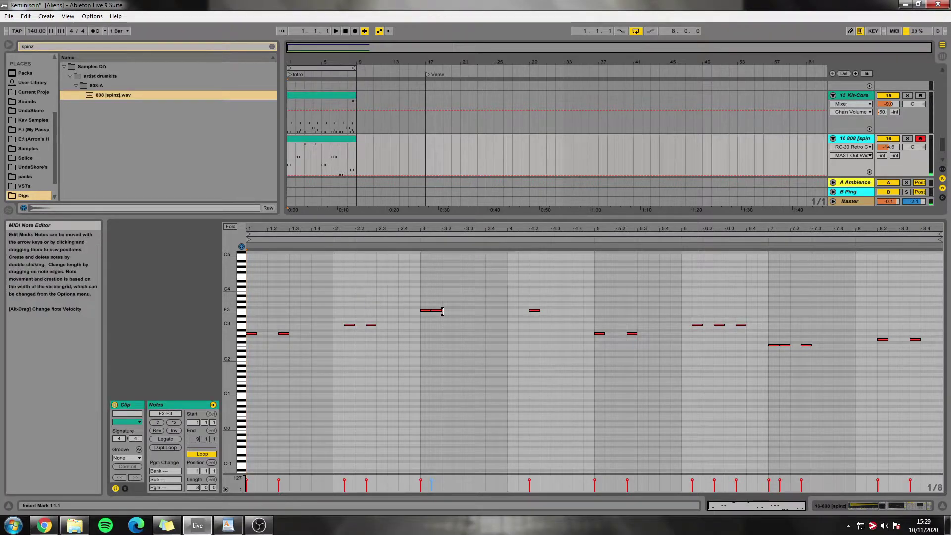
{"action": "left_click_drag", "start_coordinate": [421, 290], "coordinate": [474, 344]}
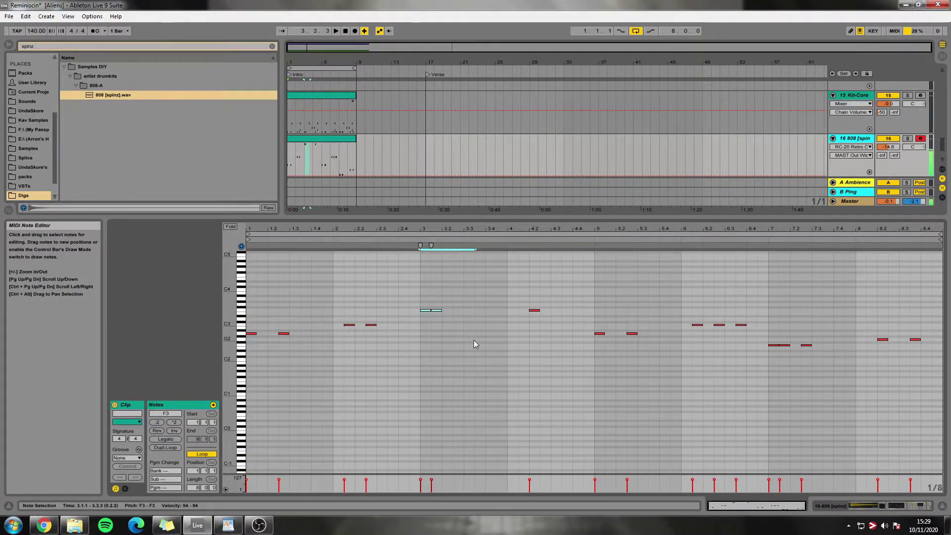
{"action": "key", "text": "shift+Down"}
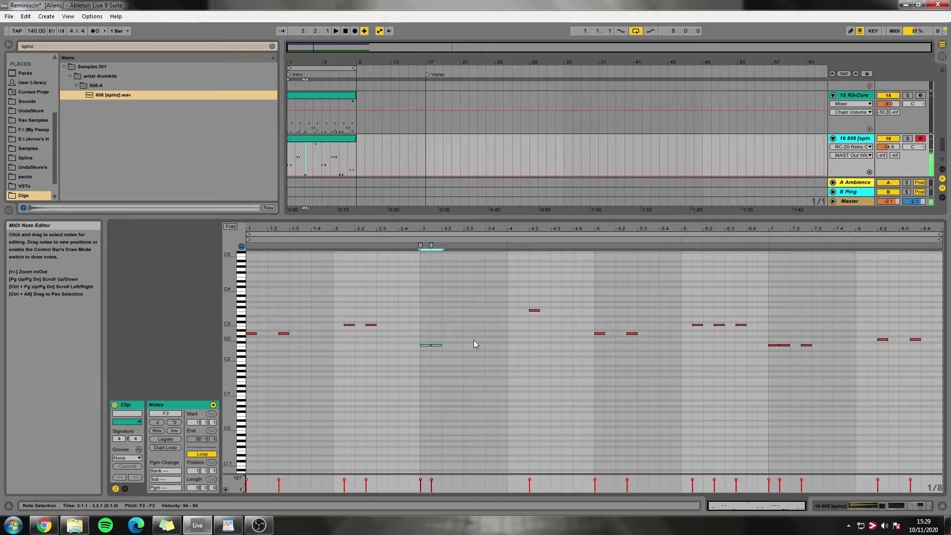
Step: Lower the bar 4 note and the two bar 2 notes of the 808 clip by one octave, to F2 and C2
{"action": "left_click", "coordinate": [524, 296]}
{"action": "left_click_drag", "start_coordinate": [524, 296], "coordinate": [446, 338]}
{"action": "left_click_drag", "start_coordinate": [549, 287], "coordinate": [342, 330]}
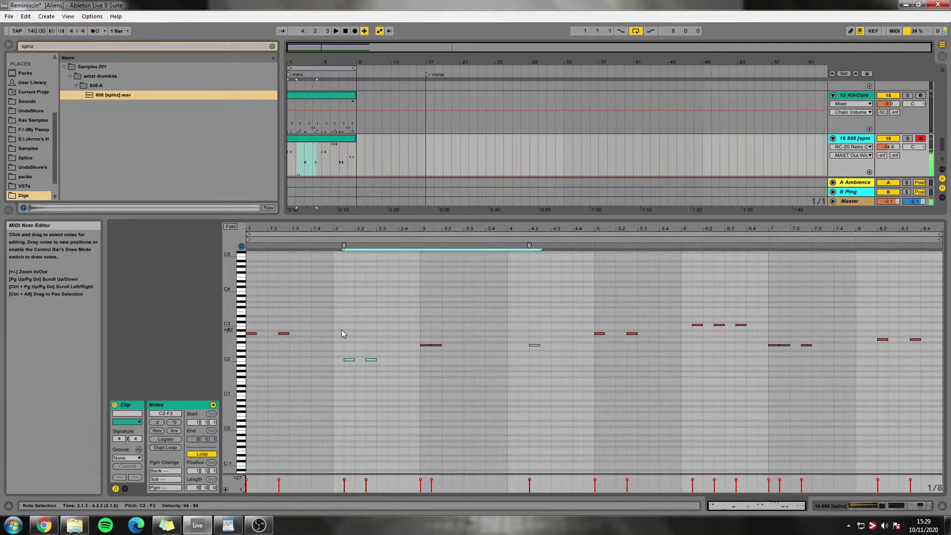
Step: Transpose all notes in the 808 clip up five semitones
{"action": "key", "text": "ctrl+a"}
{"action": "key", "text": "Up"}
{"action": "key", "text": "Up"}
{"action": "key", "text": "Up"}
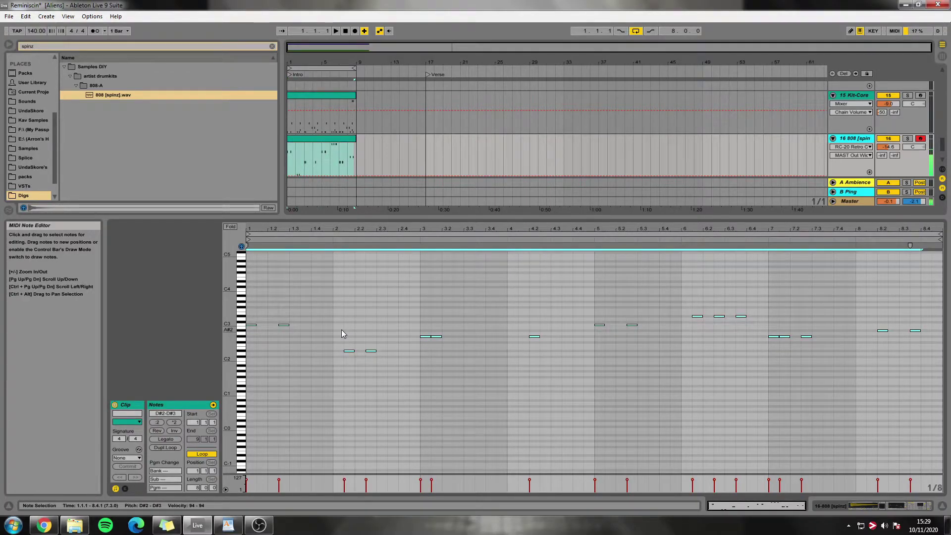
{"action": "key", "text": "Up"}
{"action": "key", "text": "Up"}
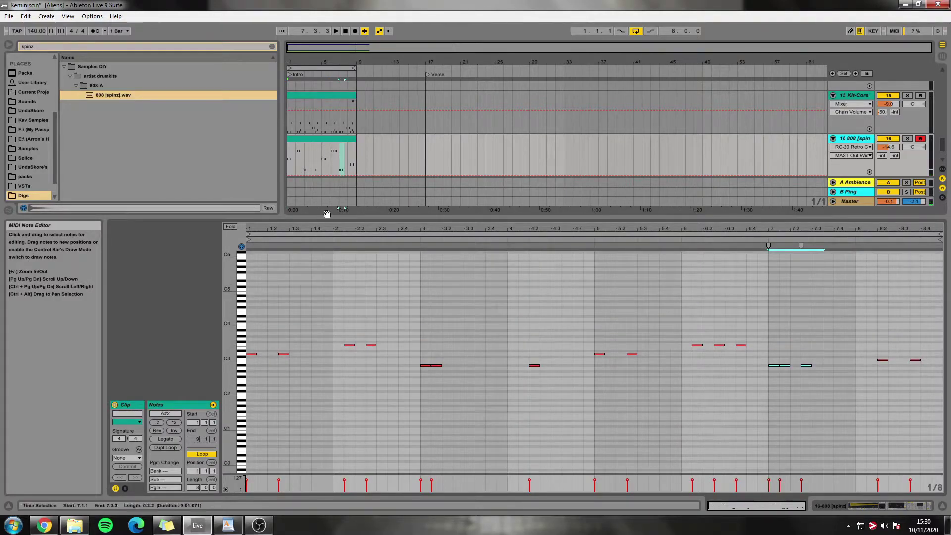
Step: Transpose all notes in the Melody Main clip up five semitones to match the 808
{"action": "key", "text": "shift+Tab"}
{"action": "scroll", "coordinate": [331, 147], "scroll_direction": "up", "scroll_amount": 10}
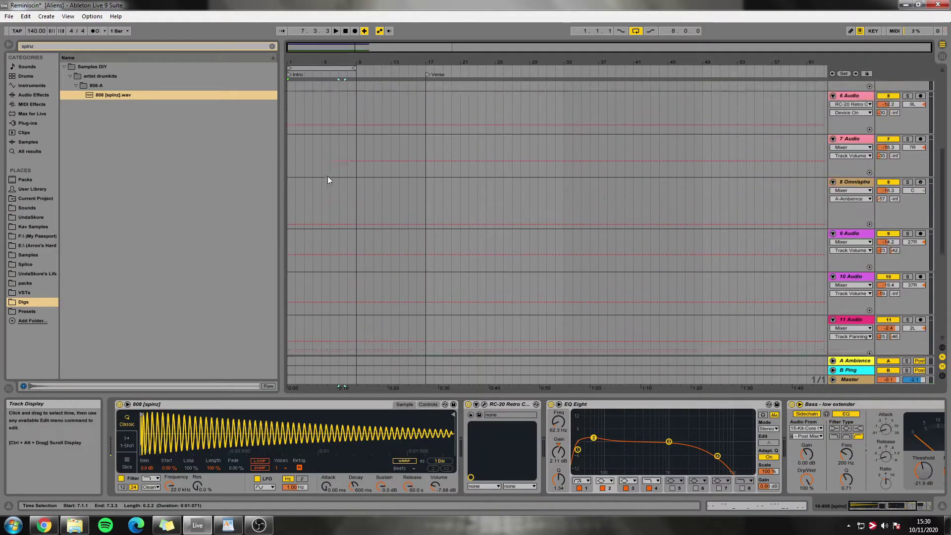
{"action": "double_click", "coordinate": [326, 148]}
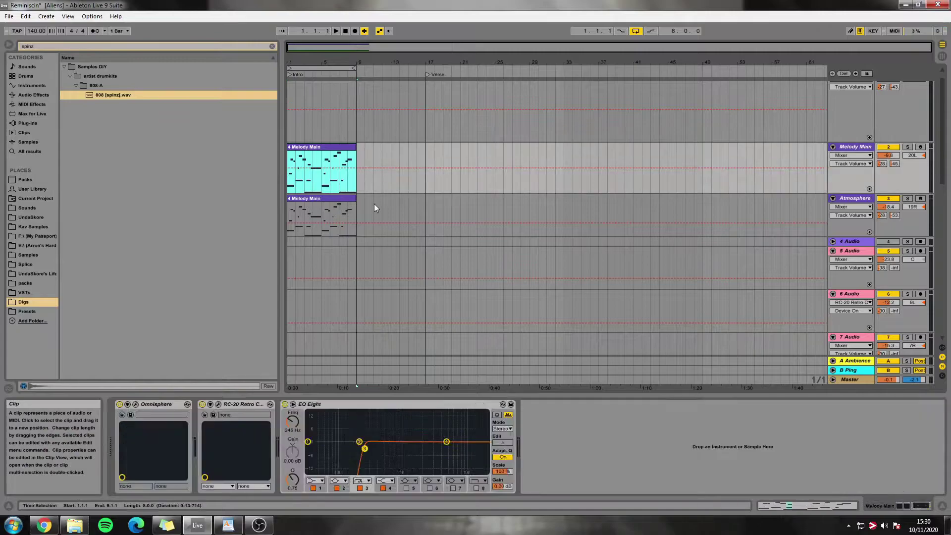
{"action": "key", "text": "ctrl+a"}
{"action": "key", "text": "Up"}
{"action": "key", "text": "Up"}
{"action": "key", "text": "Up"}
{"action": "key", "text": "Up"}
{"action": "key", "text": "Up"}
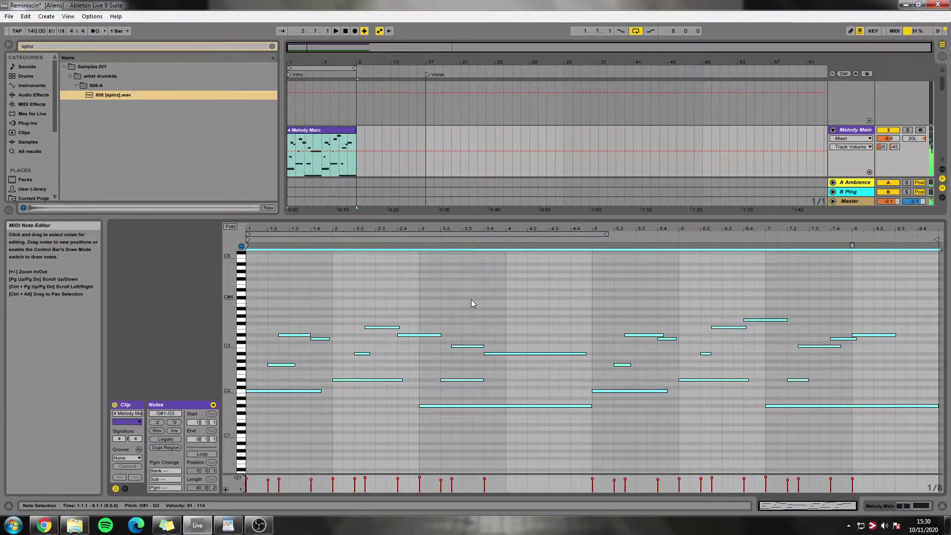
Step: Play back the transposed melody and copy its clip onto the Atmosphere track at bar 1
{"action": "key", "text": "space"}
{"action": "key", "text": "space"}
{"action": "key", "text": "shift+Tab"}
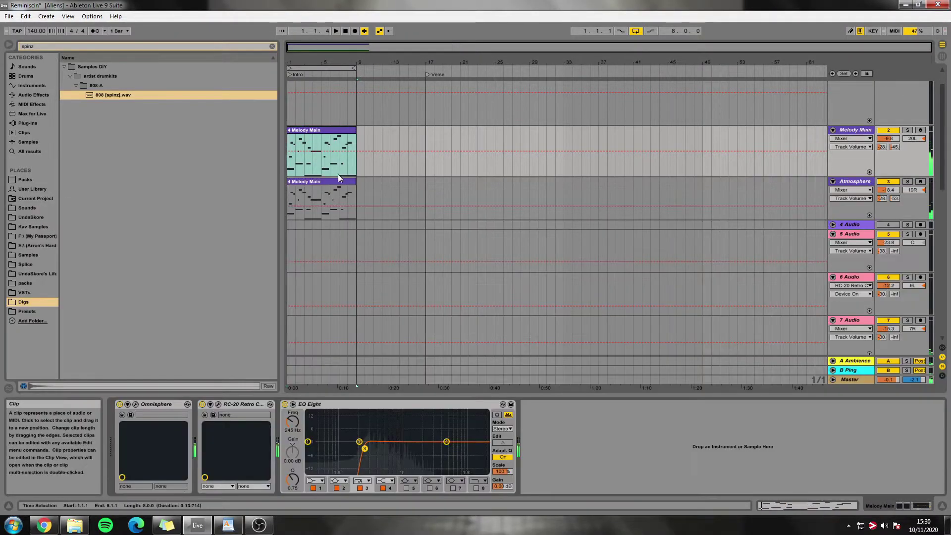
{"action": "left_click_drag", "start_coordinate": [326, 129], "coordinate": [313, 187]}
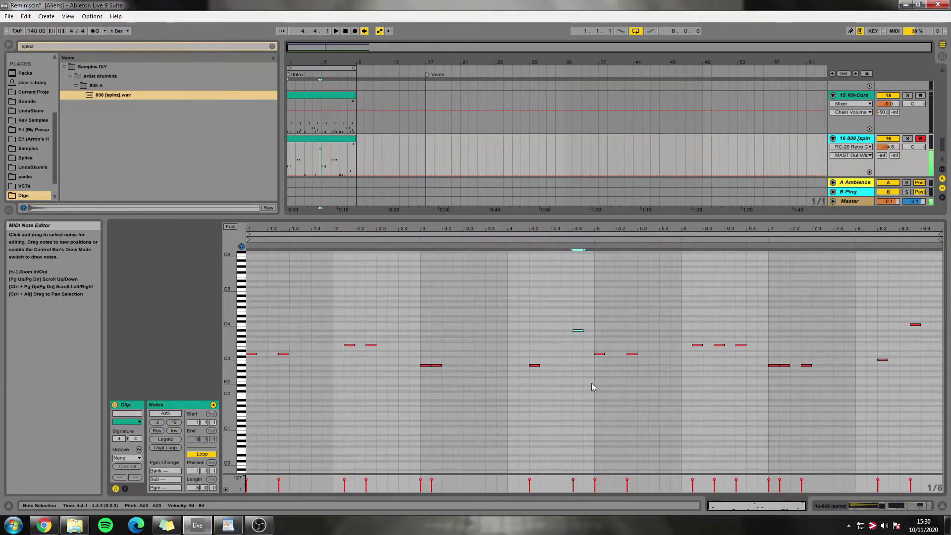
Step: Play back and save the set, and raise the velocity of all 808 notes to 127
{"action": "key", "text": "space"}
{"action": "key", "text": "ctrl+s"}
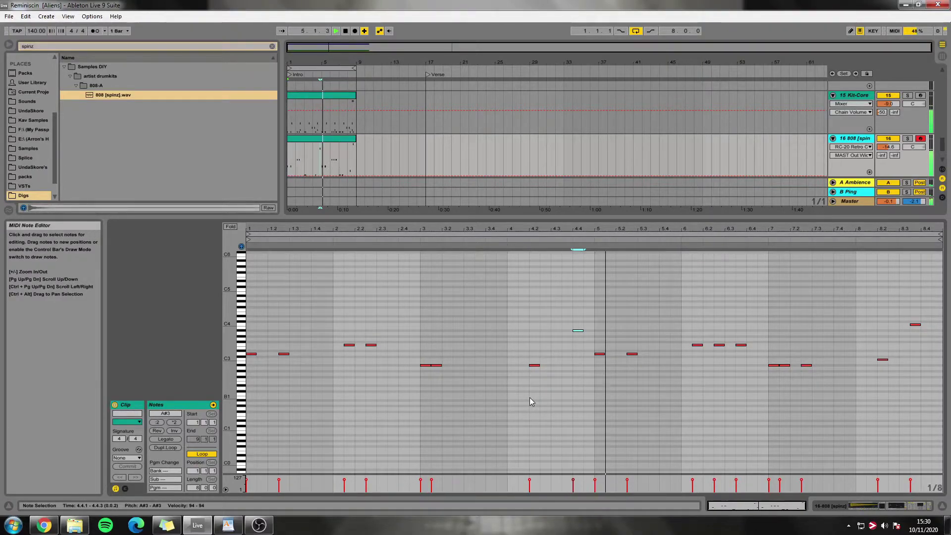
{"action": "key", "text": "ctrl+a"}
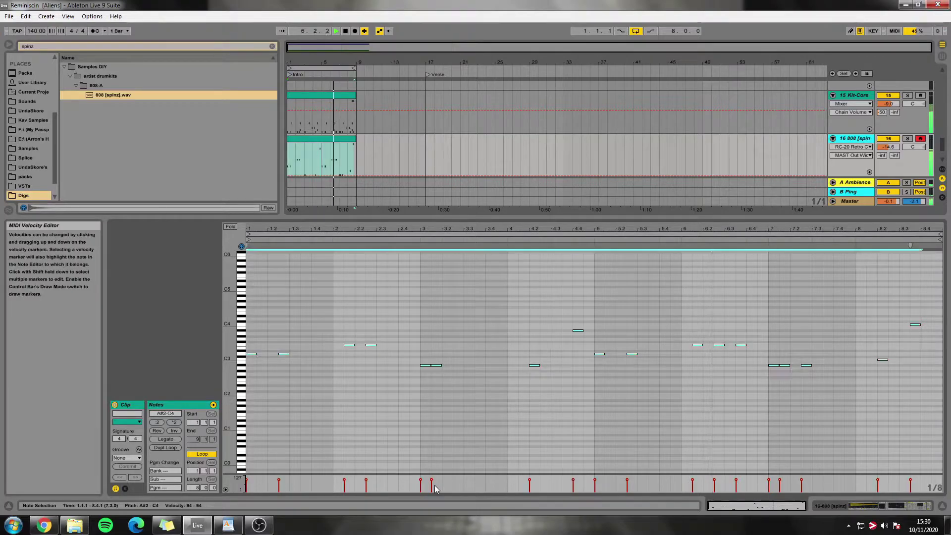
{"action": "left_click_drag", "start_coordinate": [432, 484], "coordinate": [461, 408]}
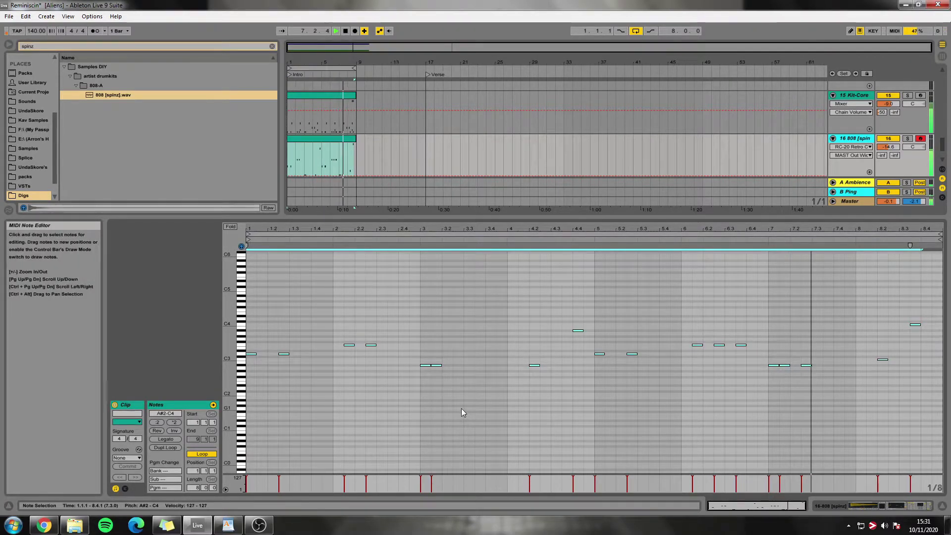
Step: Open RC-20 Retro Color on the 808 track to review the 808 Dirt Punch preset's distortion, and close it
{"action": "key", "text": "shift+Tab"}
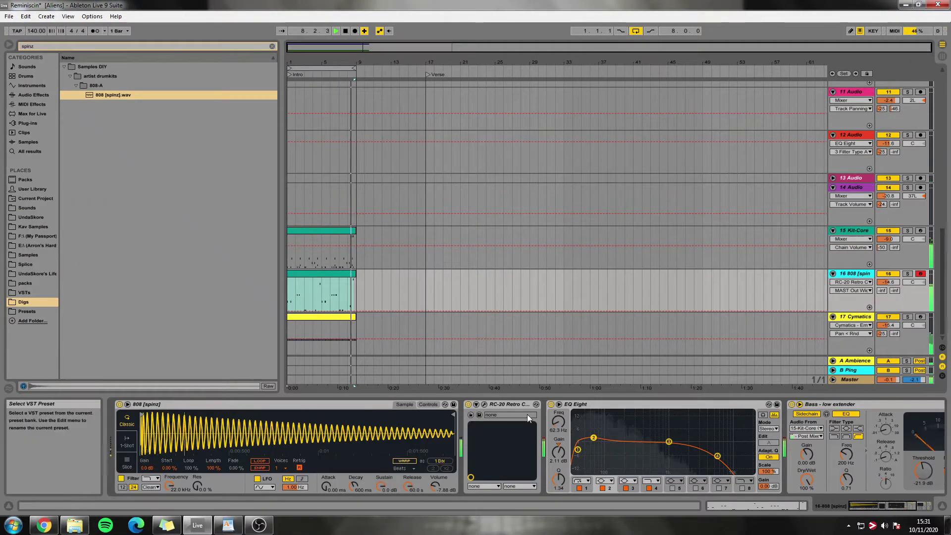
{"action": "left_click", "coordinate": [484, 405]}
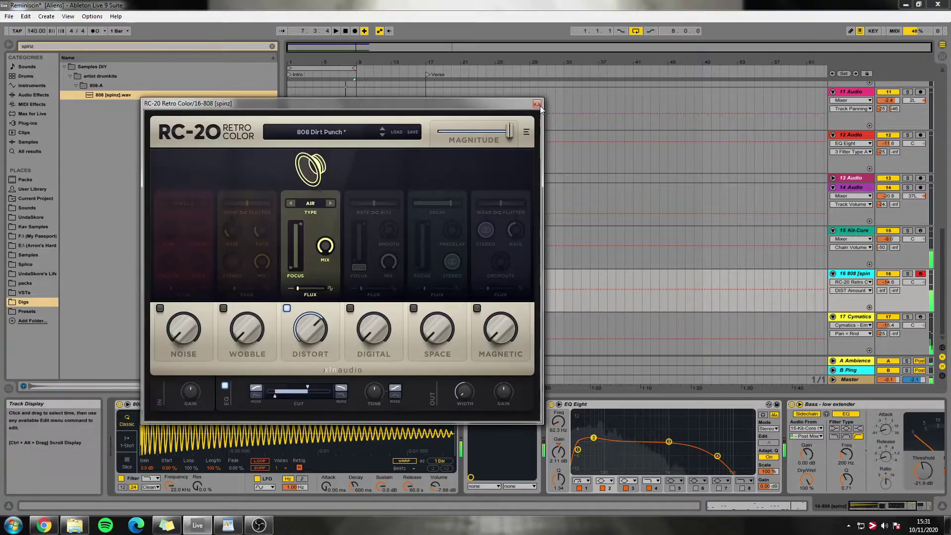
{"action": "left_click", "coordinate": [539, 105]}
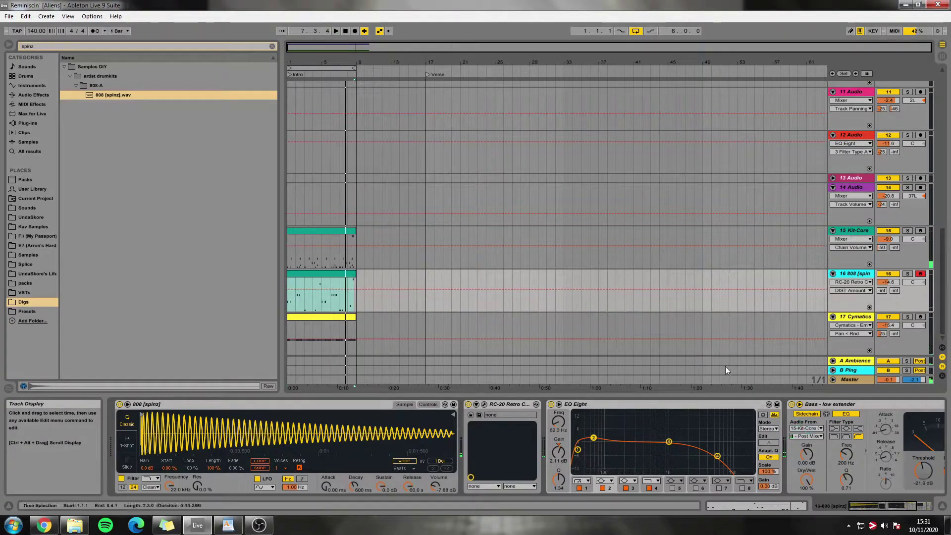
Step: Set the 808 compressor's sidechain source to 15-Kit-Core Clint West, using the Cymatics - 808 Mob Kick 2 - G Post Mixer signal
{"action": "left_click", "coordinate": [824, 405]}
{"action": "left_click", "coordinate": [901, 510]}
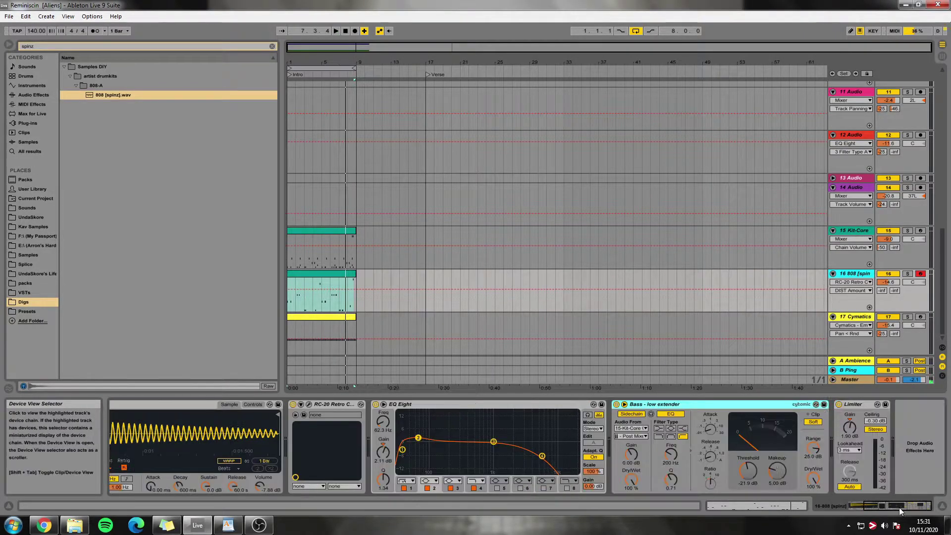
{"action": "left_click", "coordinate": [631, 429]}
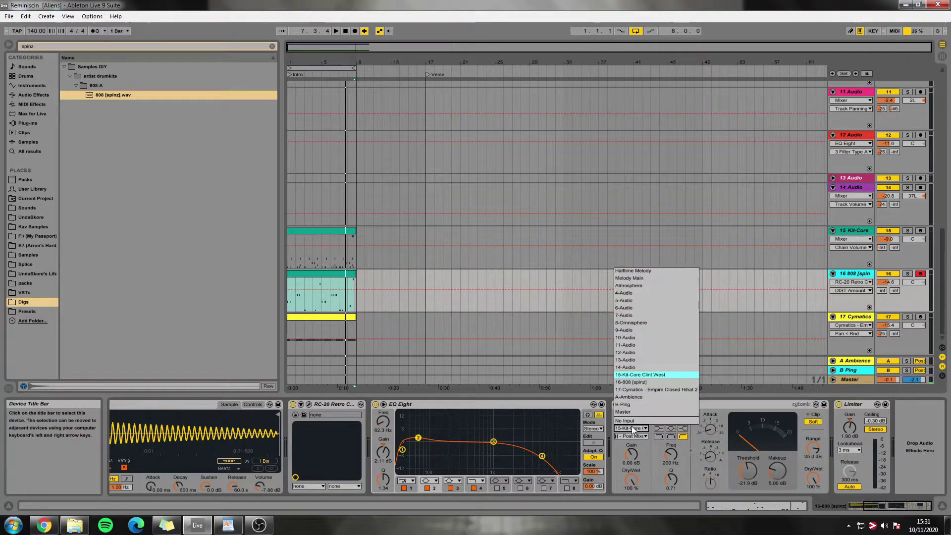
{"action": "left_click", "coordinate": [646, 375]}
{"action": "left_click", "coordinate": [646, 435]}
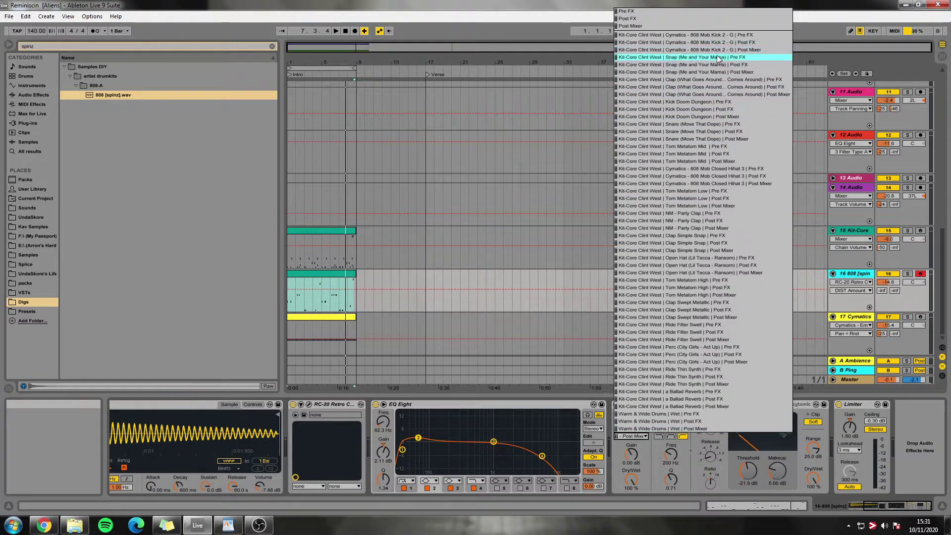
{"action": "left_click", "coordinate": [715, 51]}
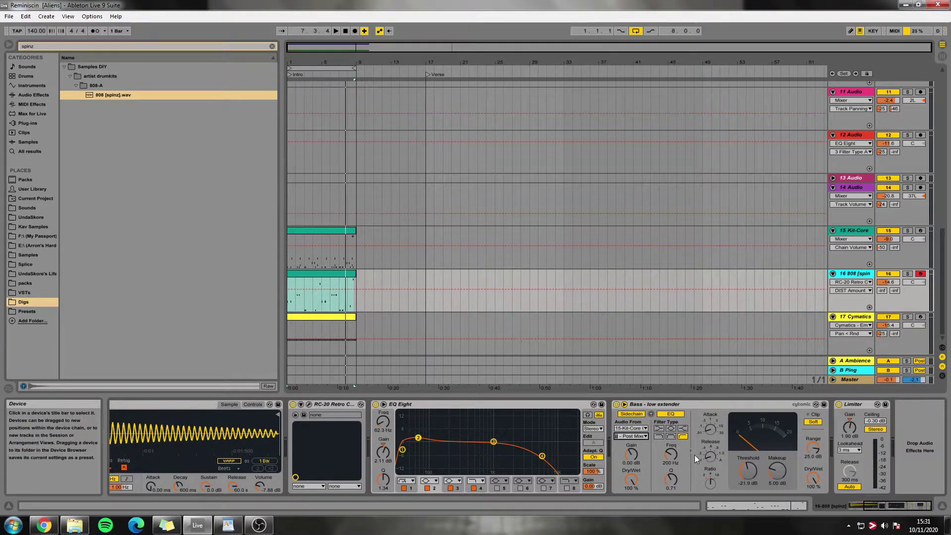
Step: Audition the 808 with the sidechain compressor's threshold at 0 dB and, soloed, at -40 dB, and raise the threshold again
{"action": "left_click_drag", "start_coordinate": [757, 480], "coordinate": [745, 452]}
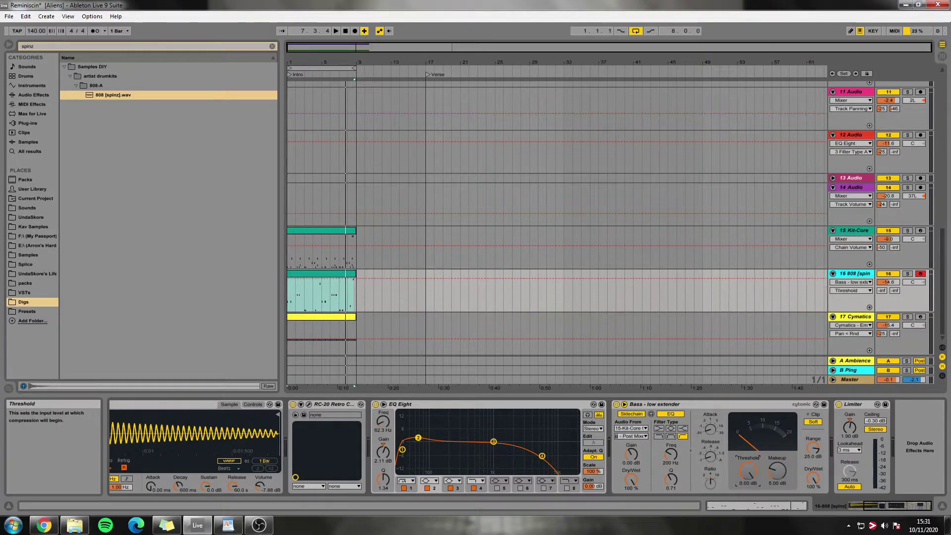
{"action": "key", "text": "space"}
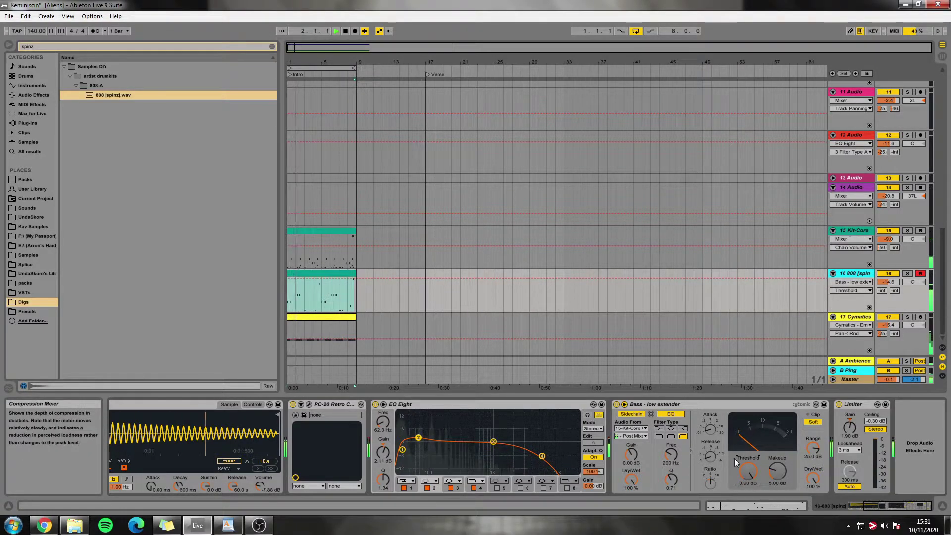
{"action": "left_click", "coordinate": [908, 273]}
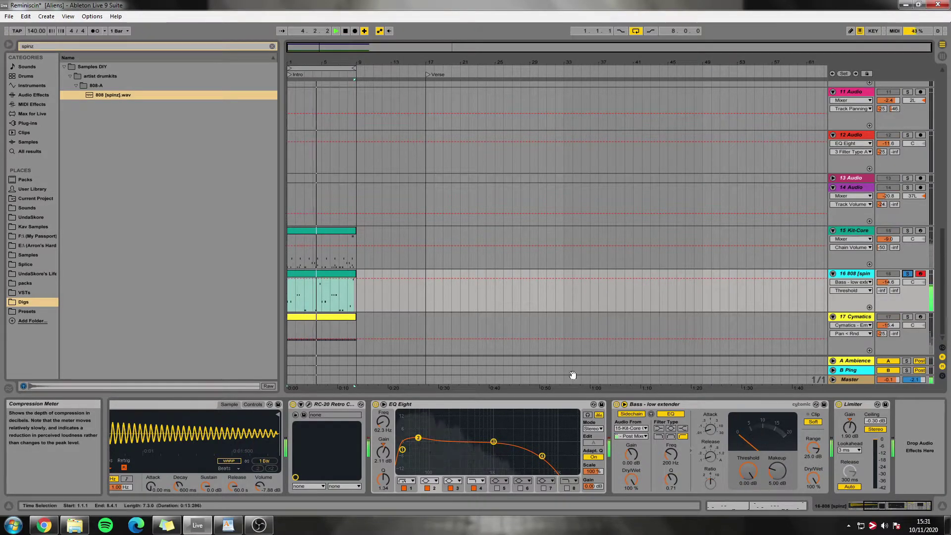
{"action": "left_click_drag", "start_coordinate": [748, 470], "coordinate": [748, 518]}
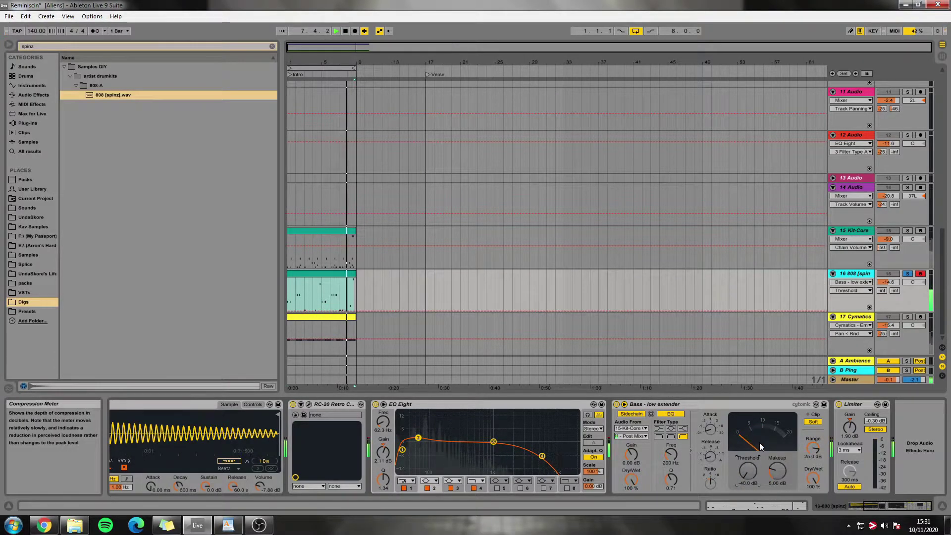
{"action": "left_click_drag", "start_coordinate": [748, 470], "coordinate": [748, 452]}
{"action": "key", "text": "space"}
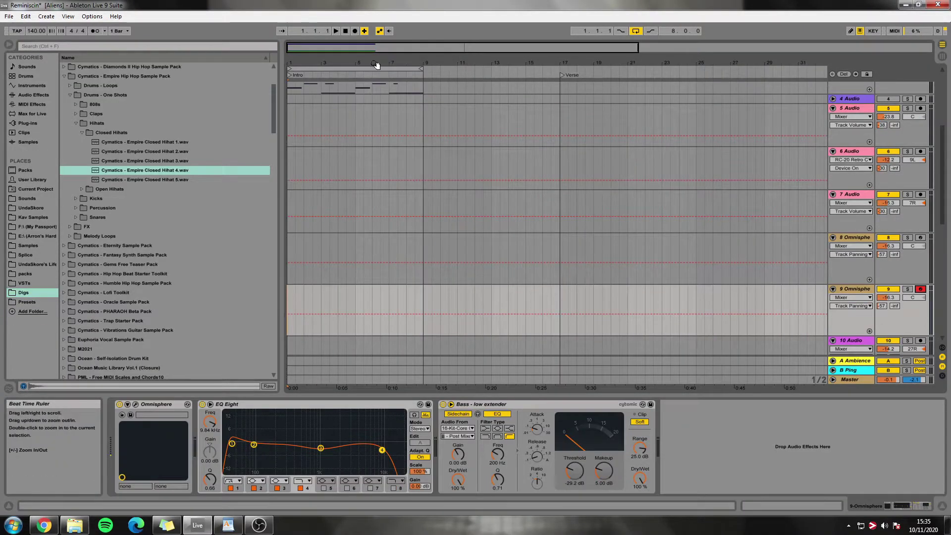
Step: Shift the eight-bar loop to bars 9–17, keep only the Melody Main clip in bars 1–9, and save the set
{"action": "left_click", "coordinate": [376, 66]}
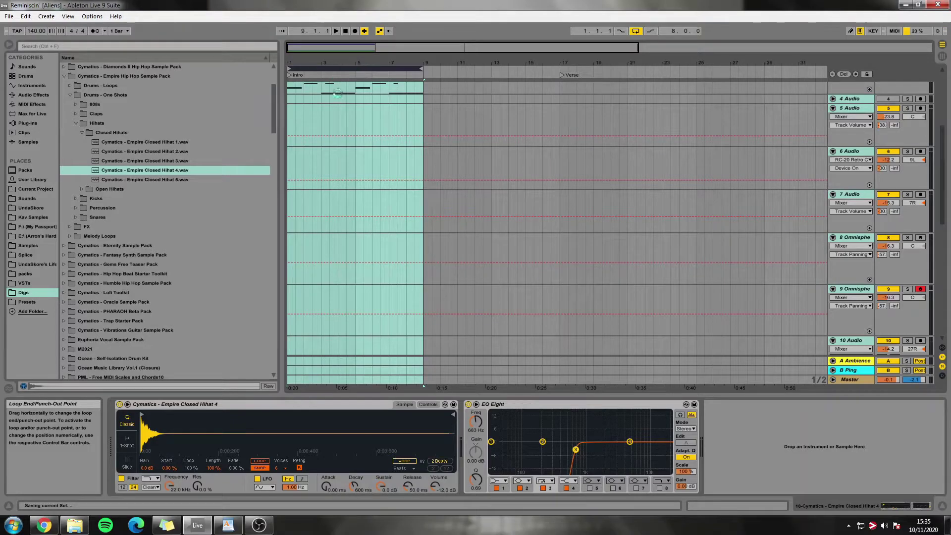
{"action": "scroll", "coordinate": [373, 154], "scroll_direction": "up", "scroll_amount": 4}
{"action": "mouse_move", "coordinate": [347, 132]}
{"action": "left_mouse_down"}
{"action": "mouse_move", "coordinate": [486, 148]}
{"action": "mouse_move", "coordinate": [471, 132]}
{"action": "mouse_move", "coordinate": [337, 147]}
{"action": "left_mouse_up"}
{"action": "scroll", "coordinate": [470, 132], "scroll_direction": "up", "scroll_amount": 2}
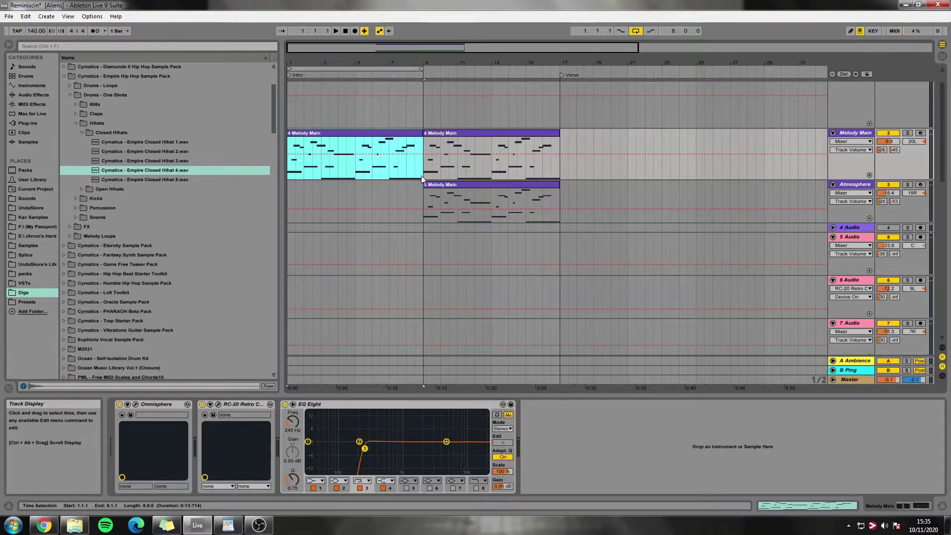
{"action": "mouse_move", "coordinate": [419, 70]}
{"action": "left_mouse_down"}
{"action": "mouse_move", "coordinate": [503, 70]}
{"action": "mouse_move", "coordinate": [422, 69]}
{"action": "left_mouse_up"}
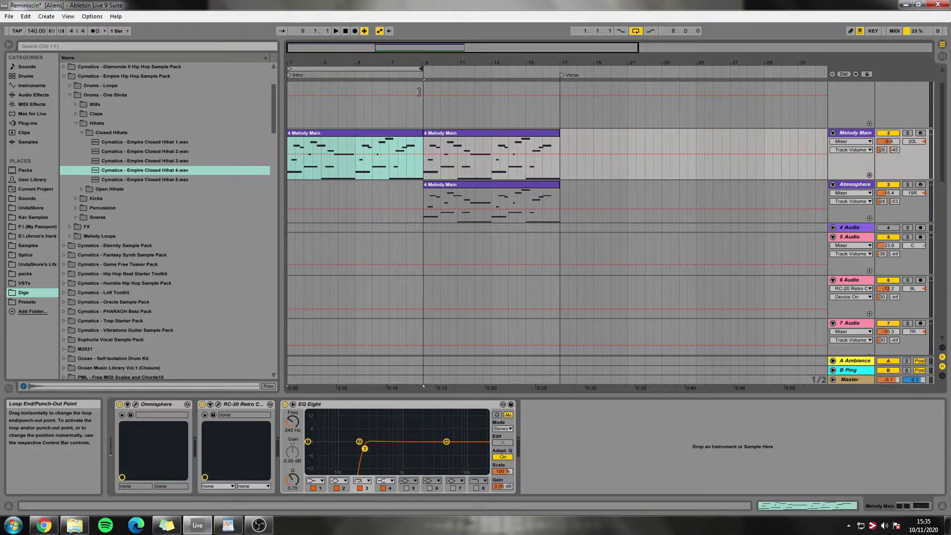
{"action": "key", "text": "ctrl+s"}
Step: Arm the 8 Omnisphere track for recording and lower its EQ Eight band 4 frequency to 6.63 kHz
{"action": "scroll", "coordinate": [484, 156], "scroll_direction": "down", "scroll_amount": 3}
{"action": "scroll", "coordinate": [484, 156], "scroll_direction": "down", "scroll_amount": 12}
{"action": "scroll", "coordinate": [469, 252], "scroll_direction": "up", "scroll_amount": 14}
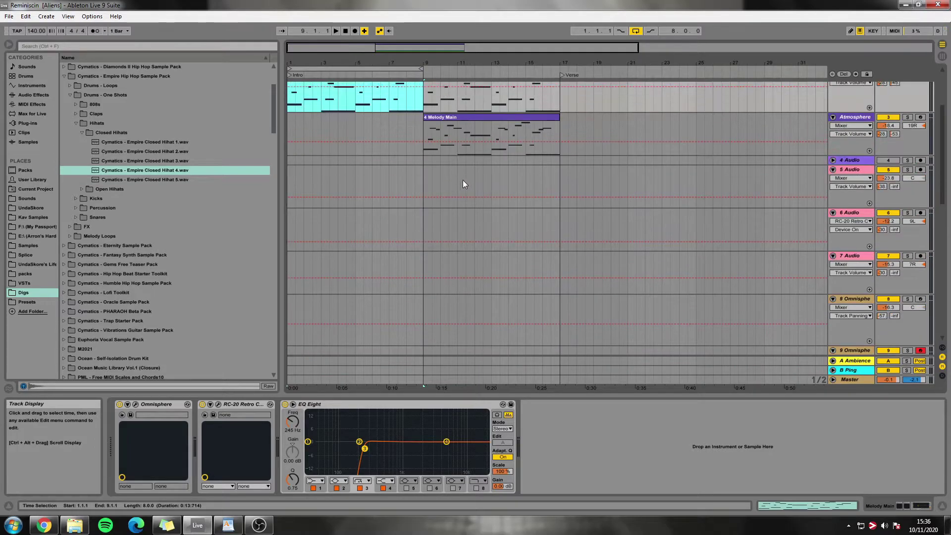
{"action": "scroll", "coordinate": [463, 185], "scroll_direction": "up", "scroll_amount": 2}
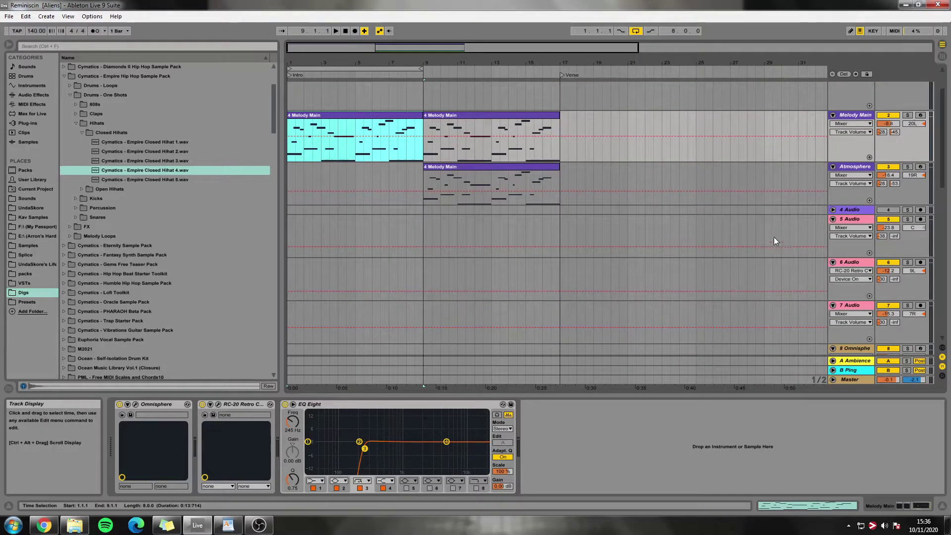
{"action": "left_click", "coordinate": [394, 122]}
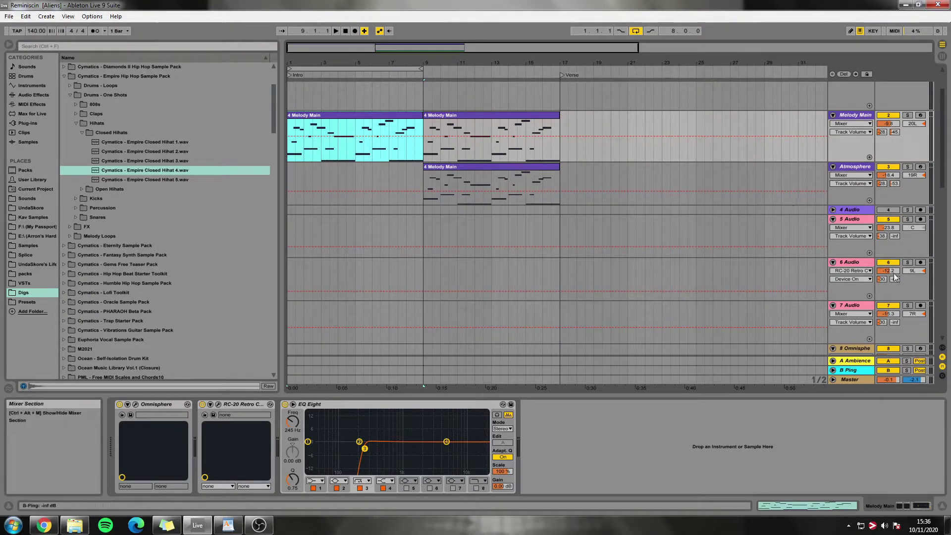
{"action": "scroll", "coordinate": [911, 303], "scroll_direction": "down", "scroll_amount": 3}
{"action": "left_click", "coordinate": [921, 289]}
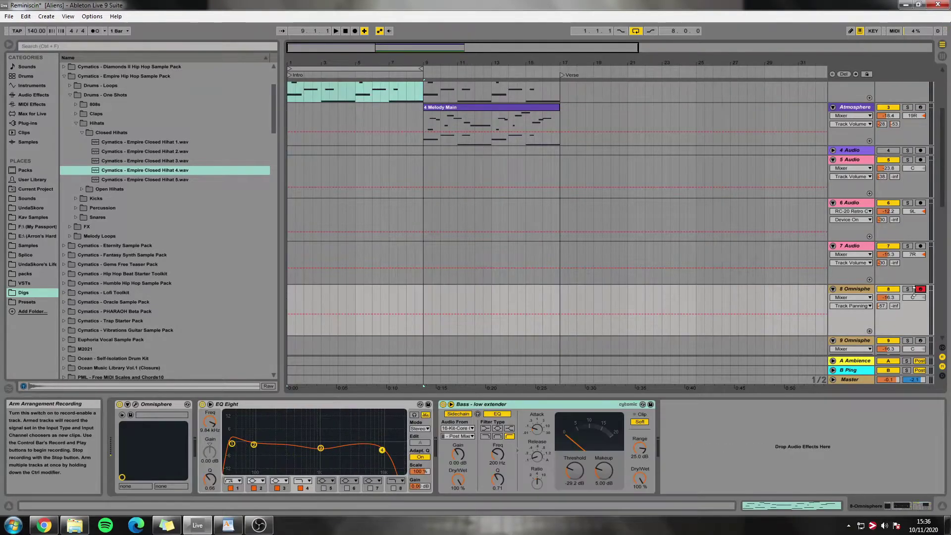
{"action": "left_click_drag", "start_coordinate": [387, 453], "coordinate": [379, 452]}
{"action": "scroll", "coordinate": [415, 243], "scroll_direction": "up", "scroll_amount": 3}
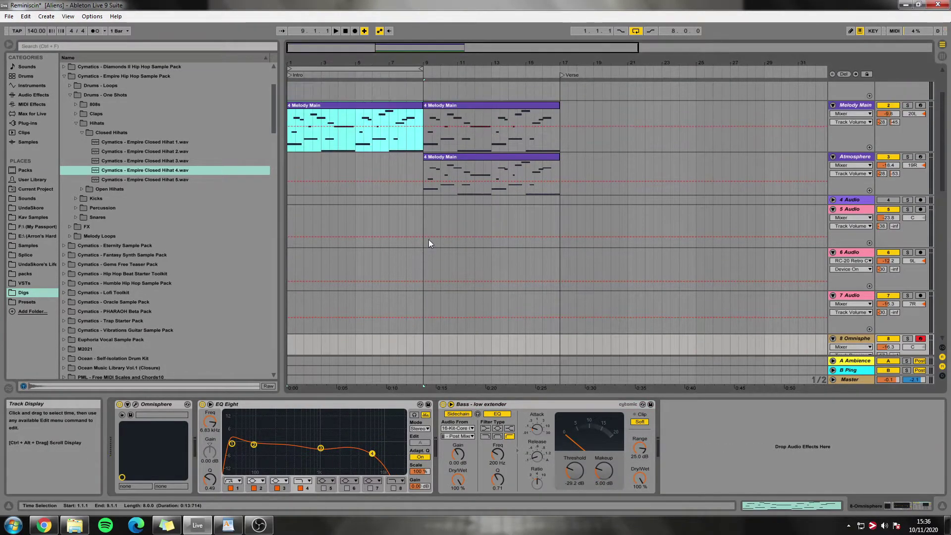
{"action": "scroll", "coordinate": [384, 220], "scroll_direction": "up", "scroll_amount": 3}
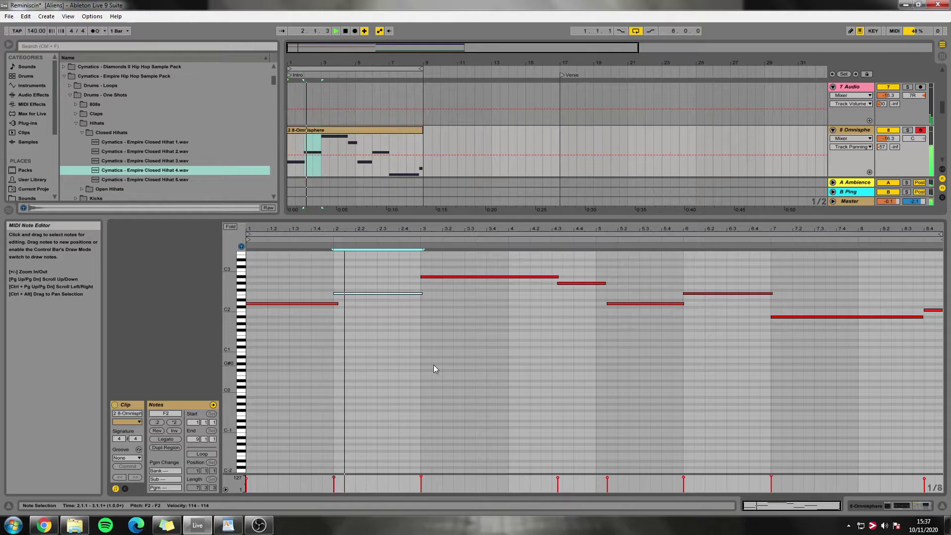
Step: Shift the arrangement on by eight bars, with Melody Main clips at bars 1, 9 and 17 and the Atmosphere clip at bar 17
{"action": "scroll", "coordinate": [456, 352], "scroll_direction": "up", "scroll_amount": 2}
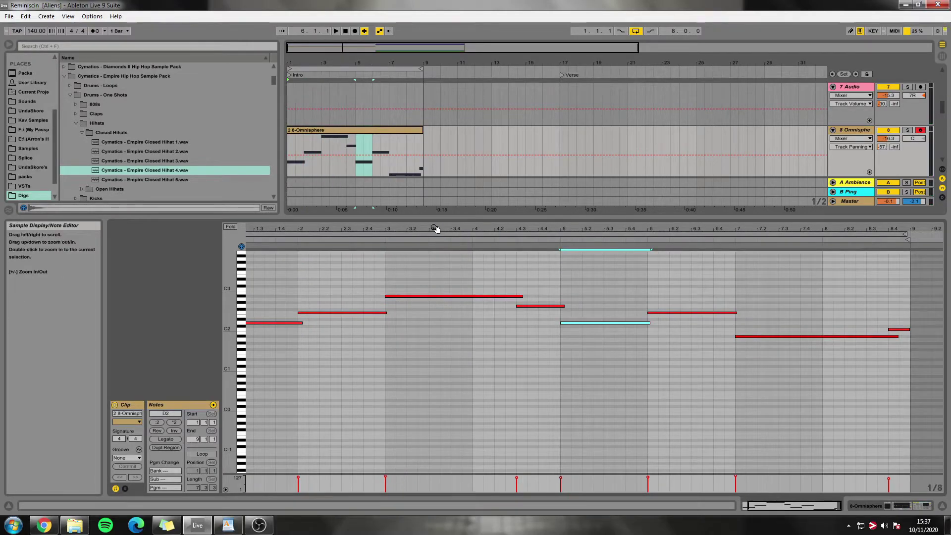
{"action": "left_click_drag", "start_coordinate": [435, 228], "coordinate": [435, 232]}
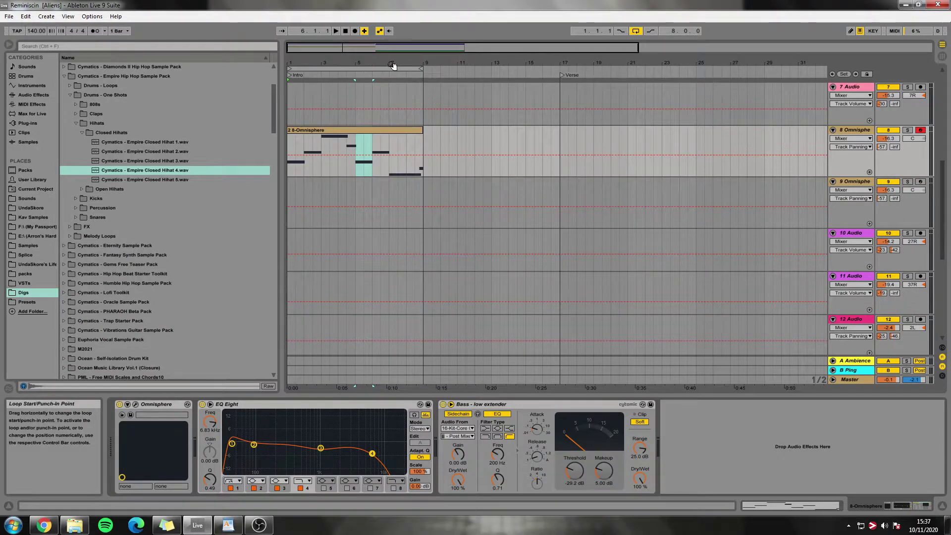
{"action": "left_click_drag", "start_coordinate": [395, 64], "coordinate": [459, 60]}
{"action": "mouse_move", "coordinate": [335, 129]}
{"action": "left_mouse_down"}
{"action": "mouse_move", "coordinate": [399, 146]}
{"action": "mouse_move", "coordinate": [319, 123]}
{"action": "left_mouse_up"}
{"action": "scroll", "coordinate": [392, 161], "scroll_direction": "up", "scroll_amount": 6}
{"action": "left_click", "coordinate": [389, 126]}
{"action": "left_click", "coordinate": [341, 69]}
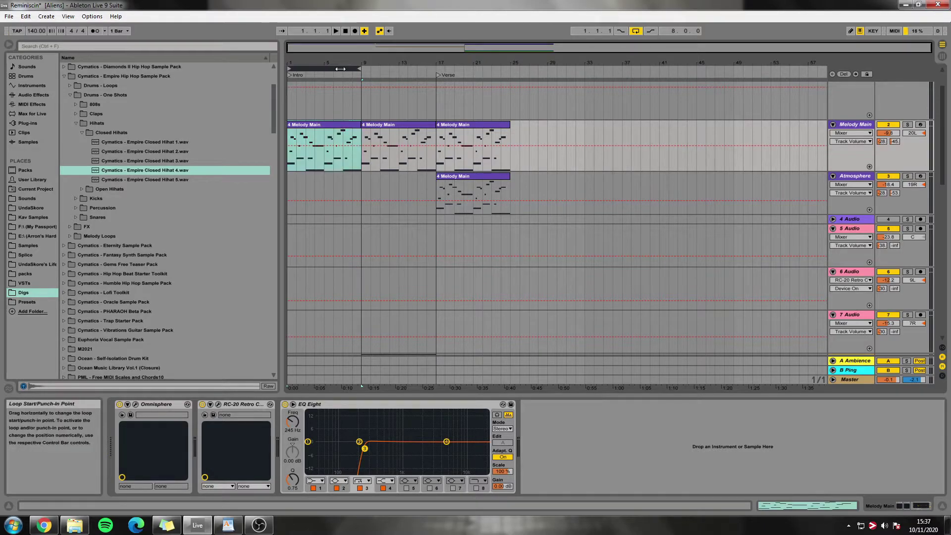
Step: Shift the eight-bar loop to bars 17–25 at the start of the verse
{"action": "left_click_drag", "start_coordinate": [340, 69], "coordinate": [492, 93]}
{"action": "scroll", "coordinate": [522, 276], "scroll_direction": "down", "scroll_amount": 6}
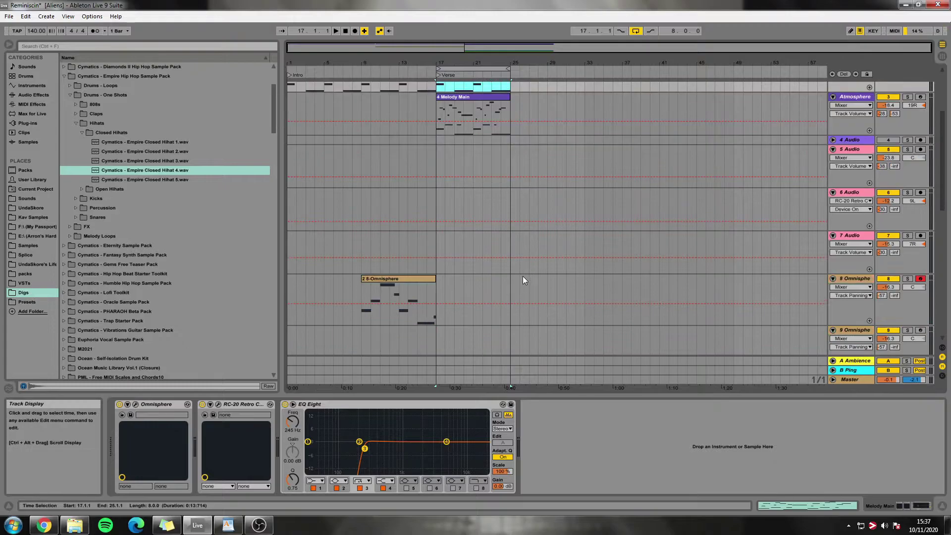
{"action": "scroll", "coordinate": [496, 267], "scroll_direction": "up", "scroll_amount": 5}
{"action": "scroll", "coordinate": [496, 268], "scroll_direction": "down", "scroll_amount": 2}
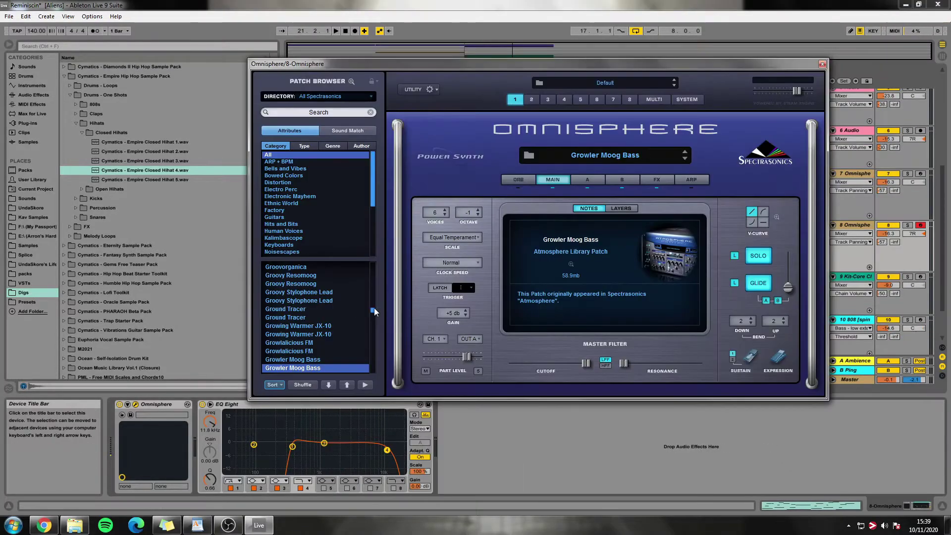
Step: Move the Omnisphere window aside, loop bars 9–17 around the 7 Omnisphere track's clip and play that section
{"action": "scroll", "coordinate": [373, 317], "scroll_direction": "up", "scroll_amount": 10}
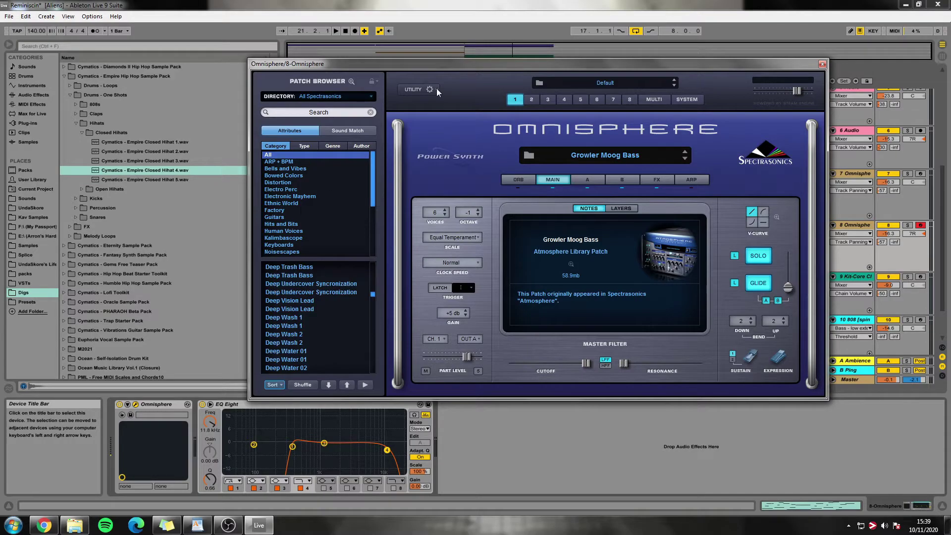
{"action": "left_click_drag", "start_coordinate": [425, 68], "coordinate": [403, 235]}
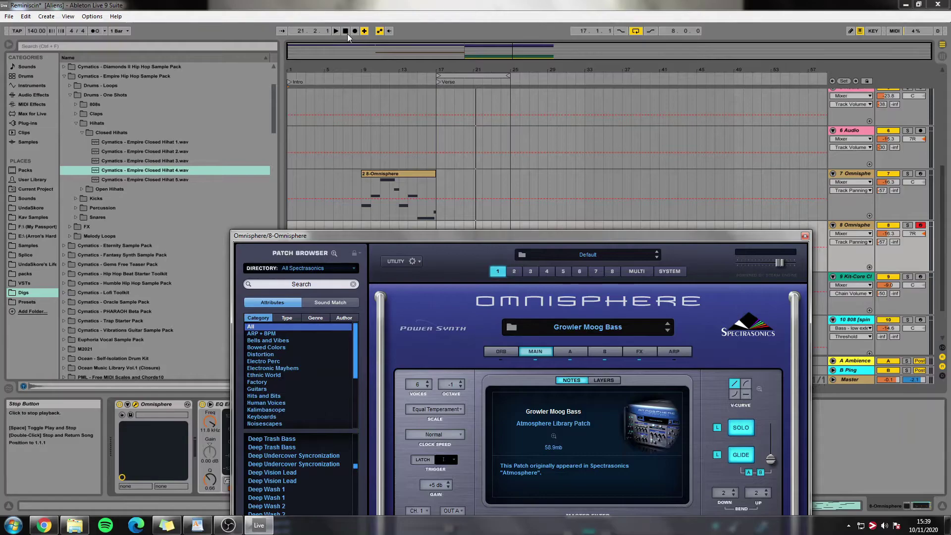
{"action": "left_click", "coordinate": [400, 172]}
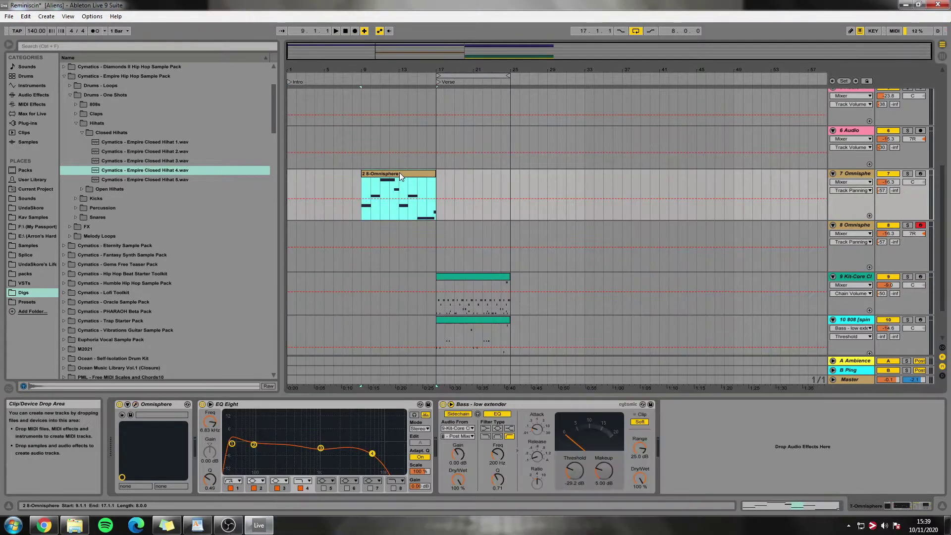
{"action": "key", "text": "ctrl+l"}
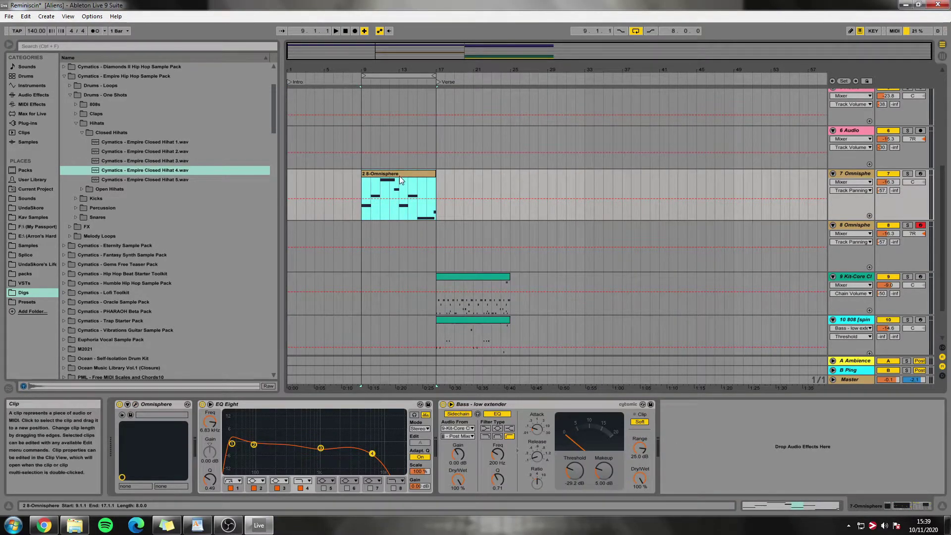
{"action": "key", "text": "space"}
{"action": "key", "text": "space"}
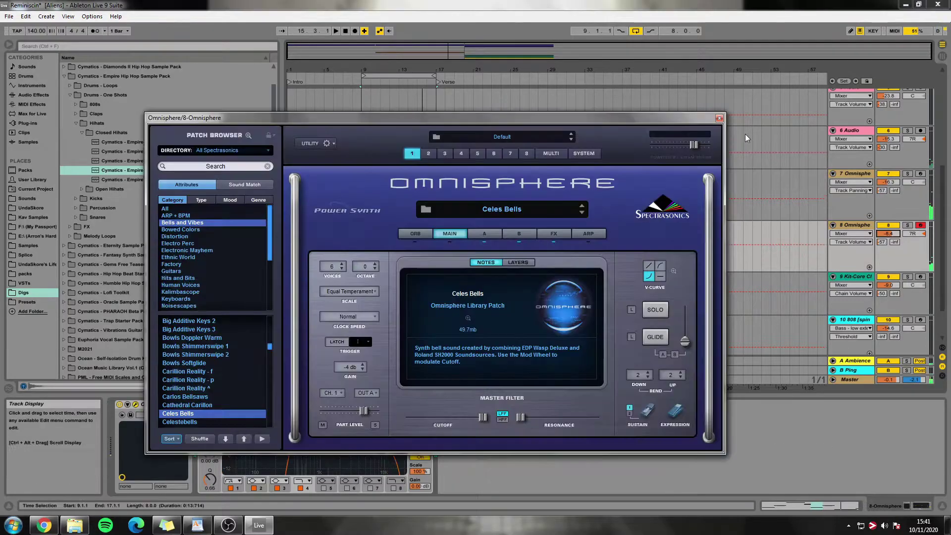
Step: Close the Omnisphere window and record a Celes Bells melody on the 8 Omnisphere track across bars 9–17
{"action": "left_click", "coordinate": [720, 119]}
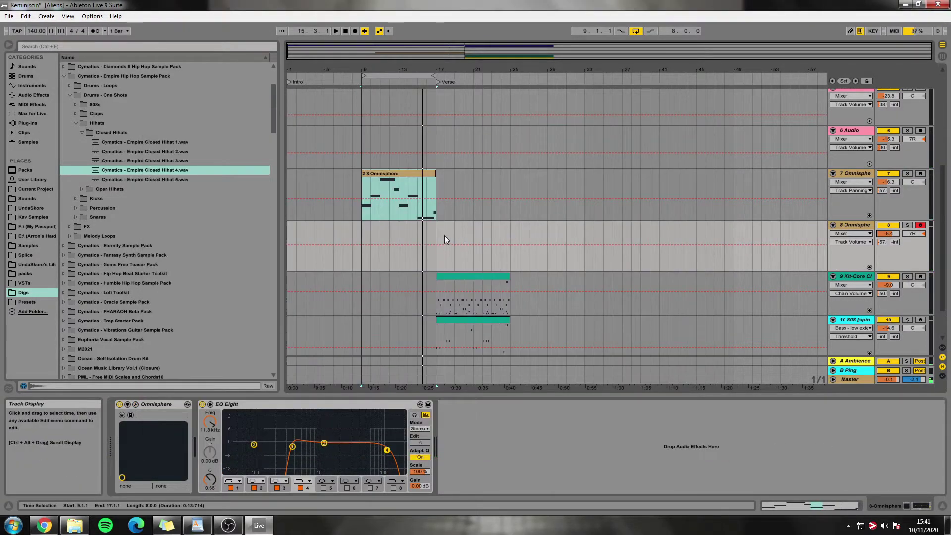
{"action": "left_click", "coordinate": [354, 32]}
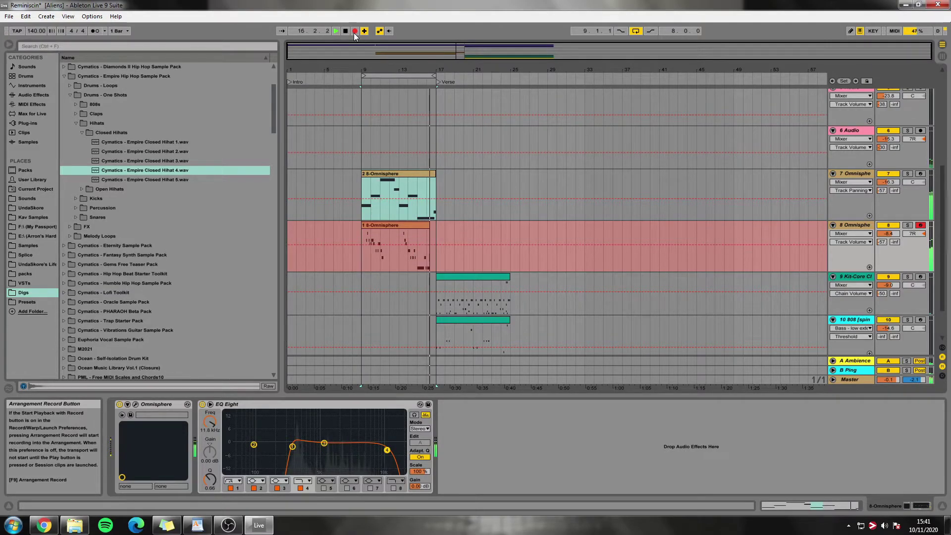
{"action": "key", "text": "space"}
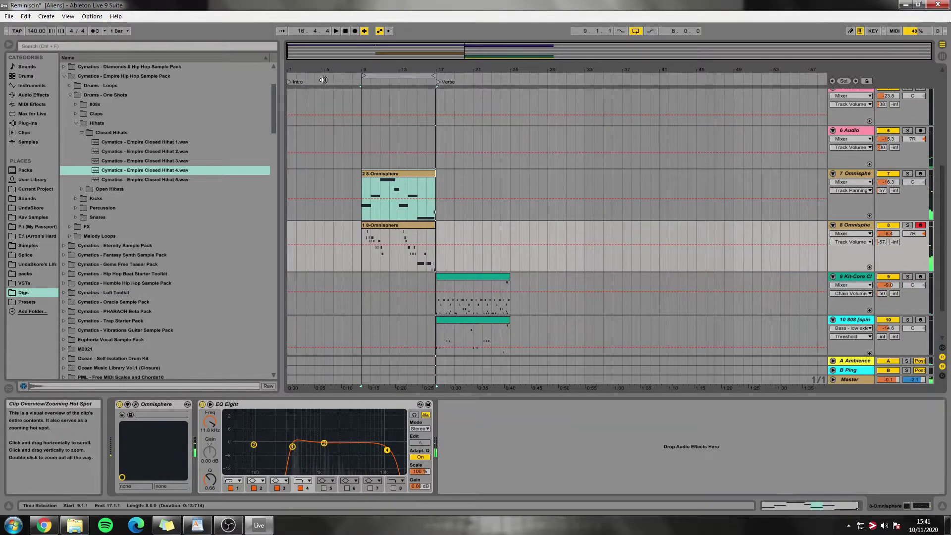
{"action": "left_click", "coordinate": [385, 224]}
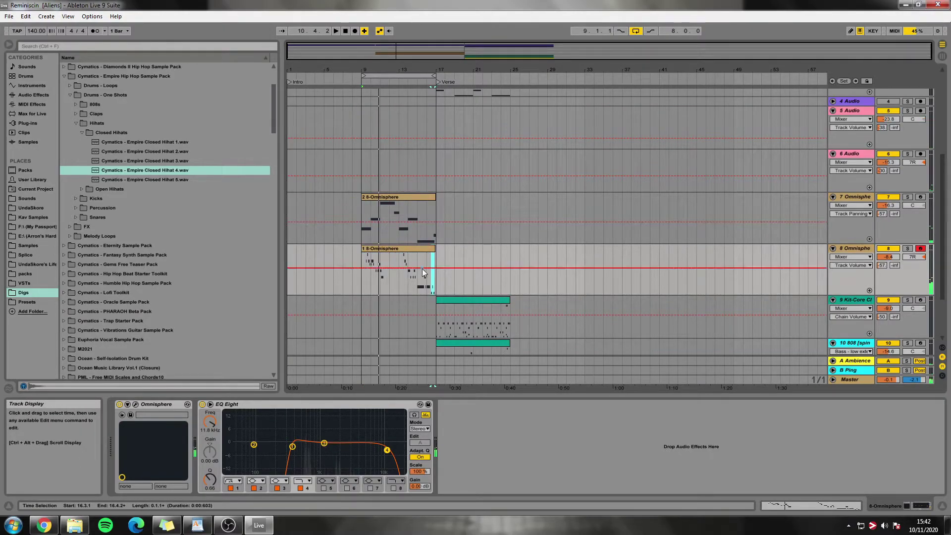
Step: Loop and duplicate the bars 17–25 section of all tracks to bars 25–33, and copy the recorded bell clip to bar 25
{"action": "left_click", "coordinate": [416, 251]}
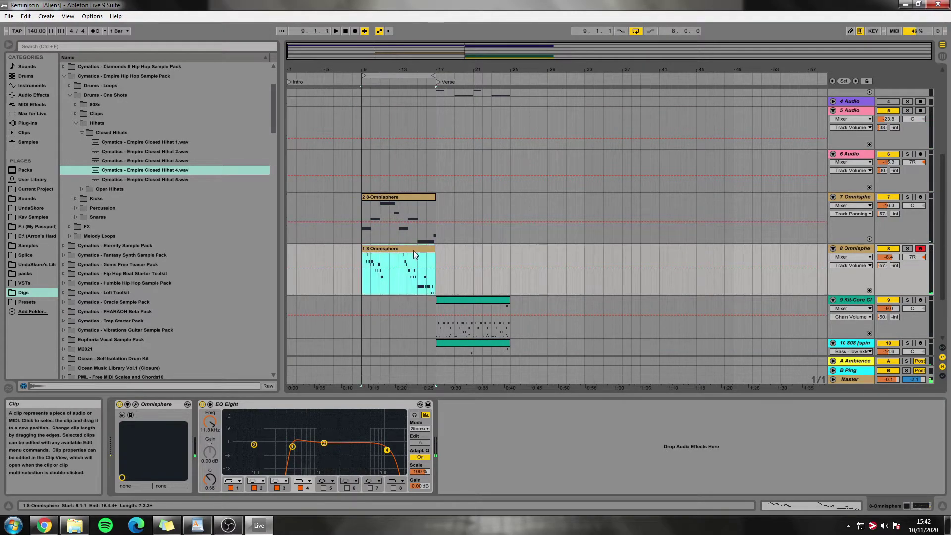
{"action": "left_click_drag", "start_coordinate": [403, 76], "coordinate": [471, 77]}
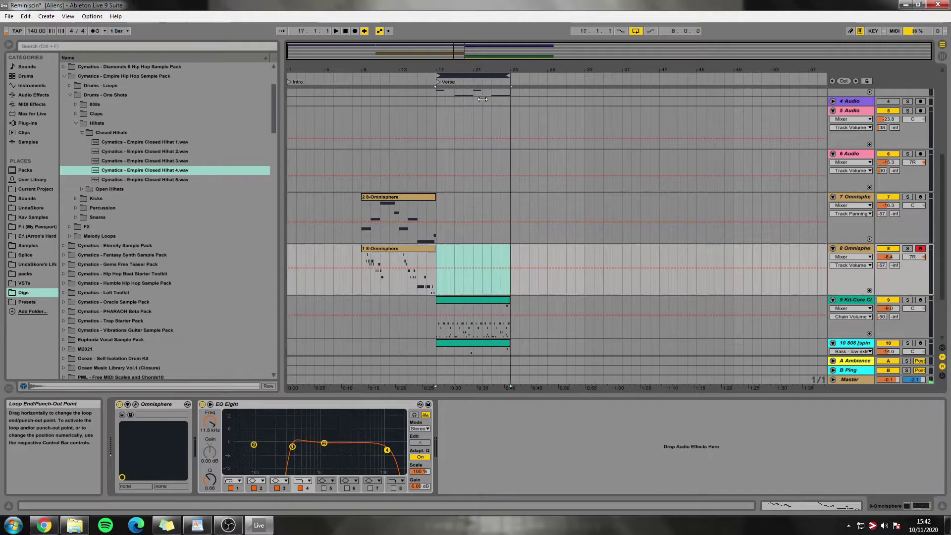
{"action": "key", "text": "ctrl+d"}
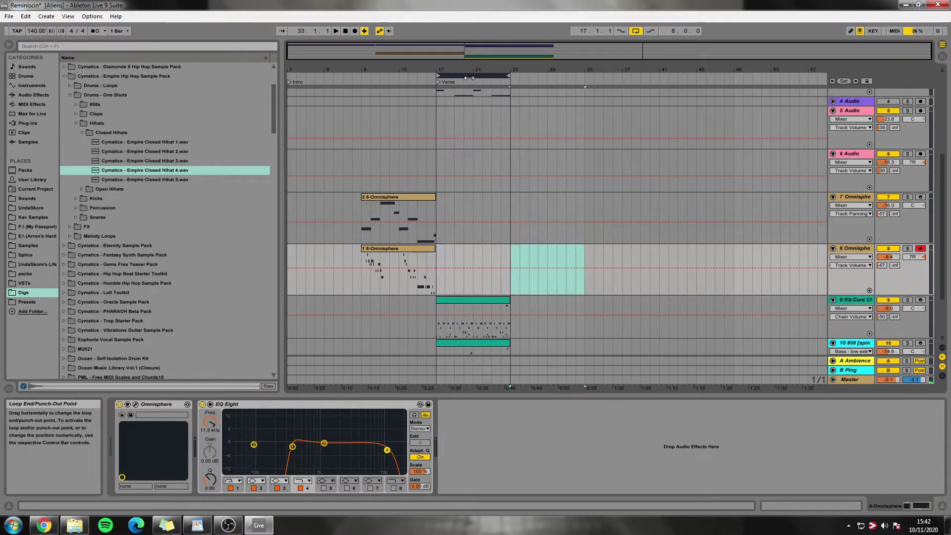
{"action": "left_click", "coordinate": [469, 77]}
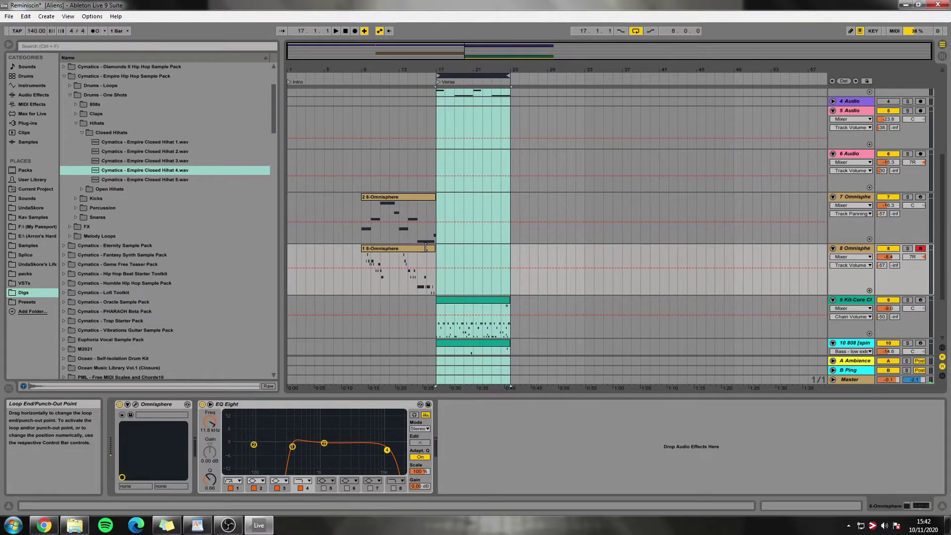
{"action": "key", "text": "ctrl+d"}
{"action": "left_click_drag", "start_coordinate": [418, 250], "coordinate": [564, 266]}
{"action": "scroll", "coordinate": [464, 141], "scroll_direction": "up", "scroll_amount": 5}
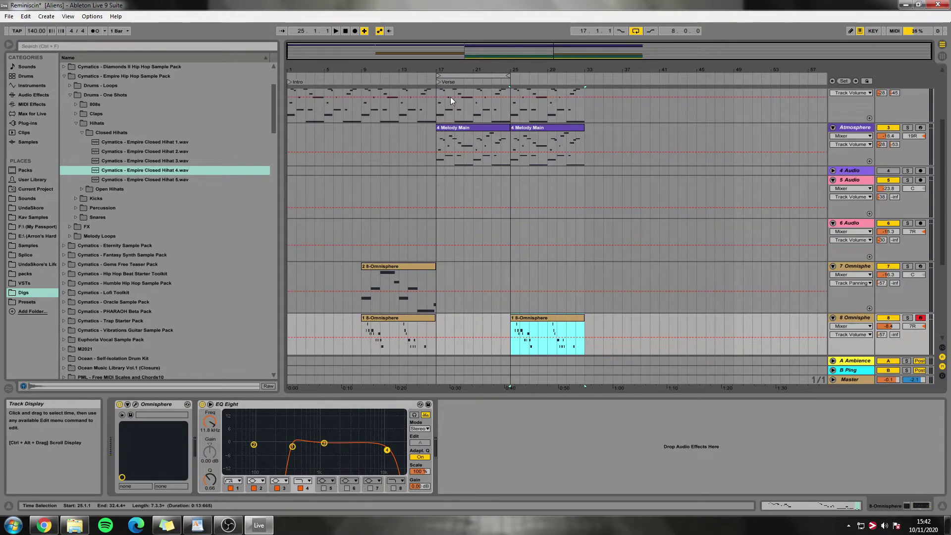
Step: Shift the loop to bars 25–33 and play the section with the copied bell clip
{"action": "left_click_drag", "start_coordinate": [462, 76], "coordinate": [535, 91]}
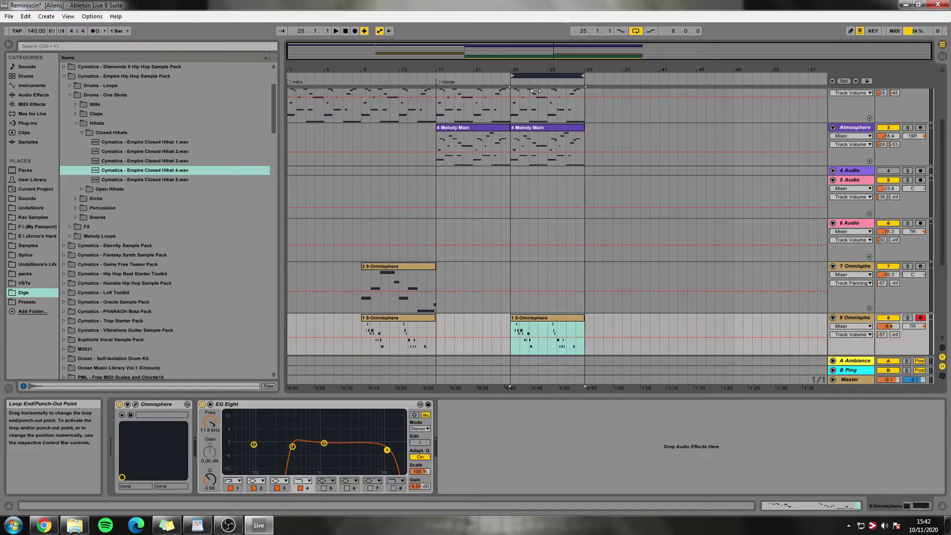
{"action": "scroll", "coordinate": [578, 188], "scroll_direction": "up", "scroll_amount": 3}
{"action": "scroll", "coordinate": [570, 188], "scroll_direction": "down", "scroll_amount": 4}
{"action": "key", "text": "space"}
{"action": "scroll", "coordinate": [575, 188], "scroll_direction": "down", "scroll_amount": 3}
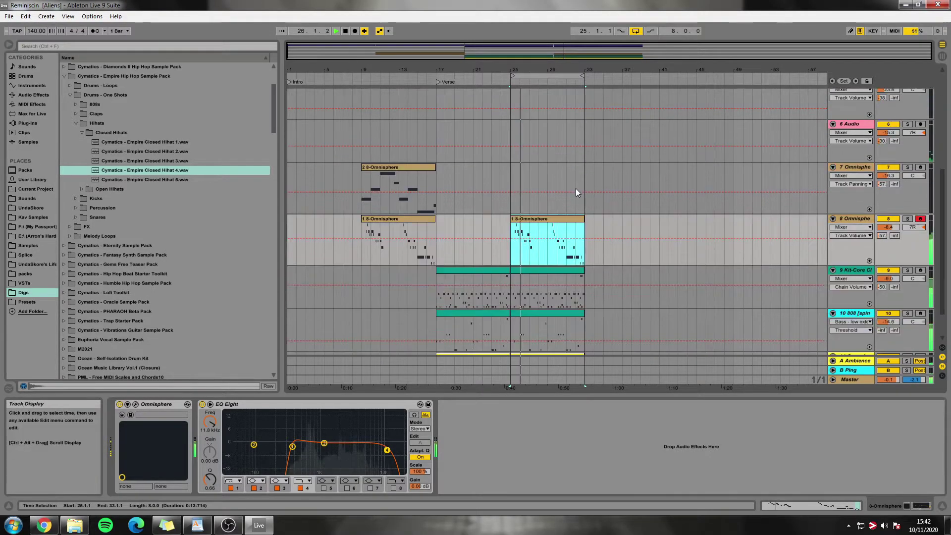
{"action": "scroll", "coordinate": [745, 233], "scroll_direction": "down", "scroll_amount": 2}
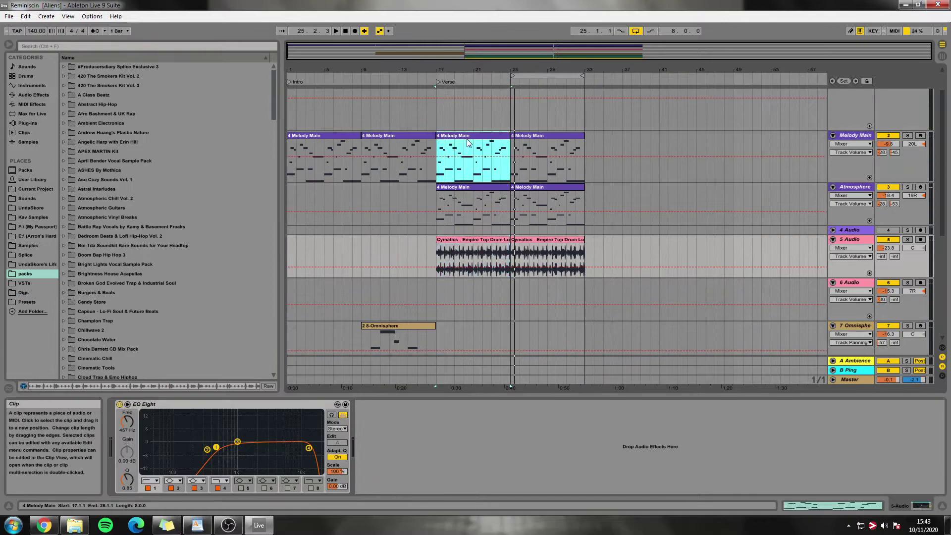
Step: Audition the verse from bar 17 and extend the loop backwards to cover bars 17–33
{"action": "key", "text": "space"}
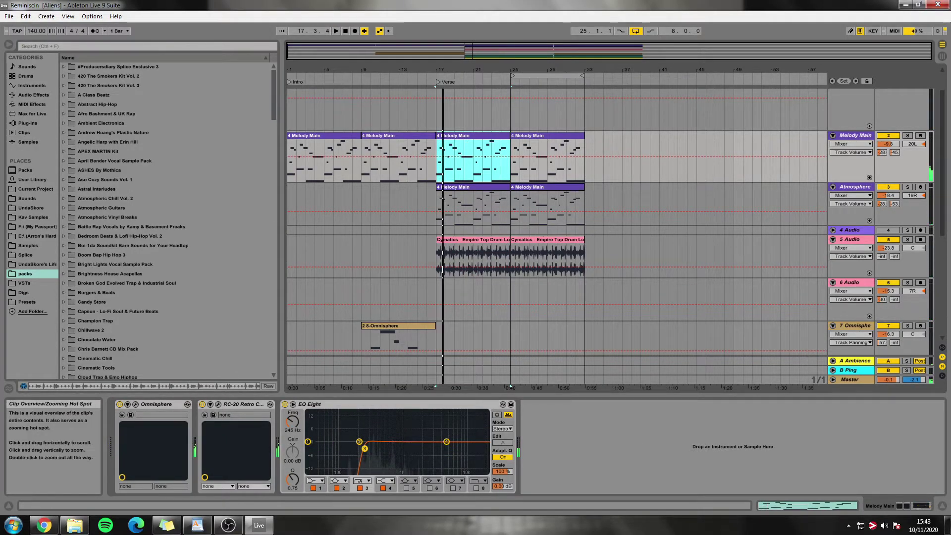
{"action": "scroll", "coordinate": [515, 190], "scroll_direction": "down", "scroll_amount": 3}
{"action": "scroll", "coordinate": [515, 189], "scroll_direction": "up", "scroll_amount": 3}
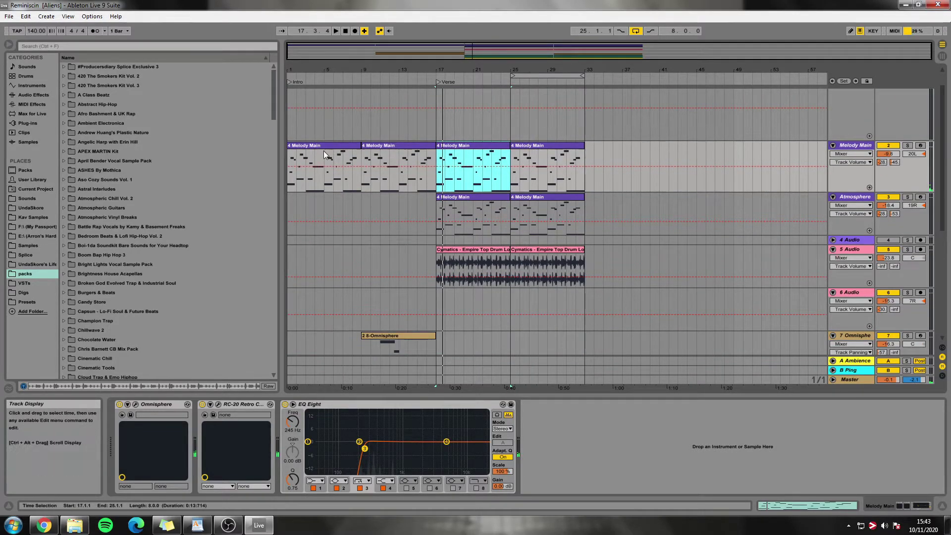
{"action": "scroll", "coordinate": [397, 165], "scroll_direction": "down", "scroll_amount": 3}
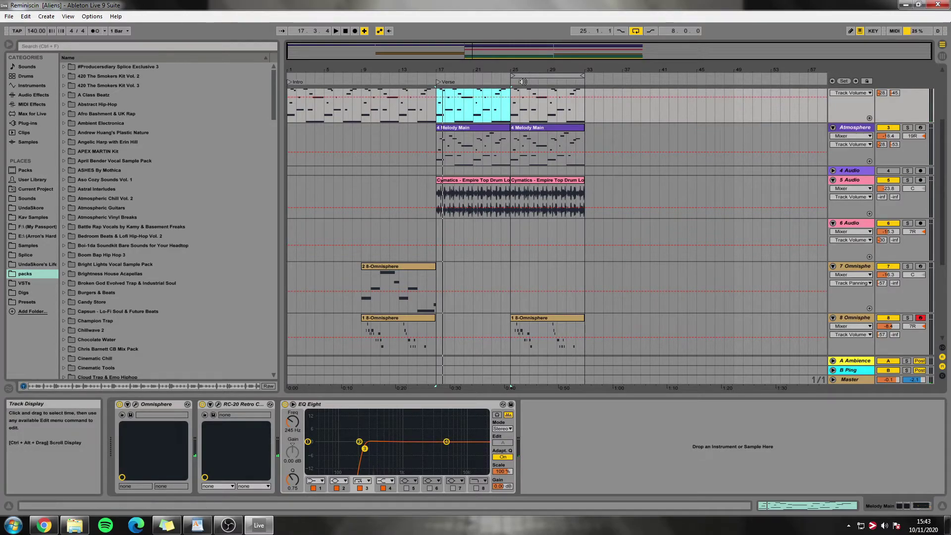
{"action": "left_click_drag", "start_coordinate": [513, 76], "coordinate": [439, 79]}
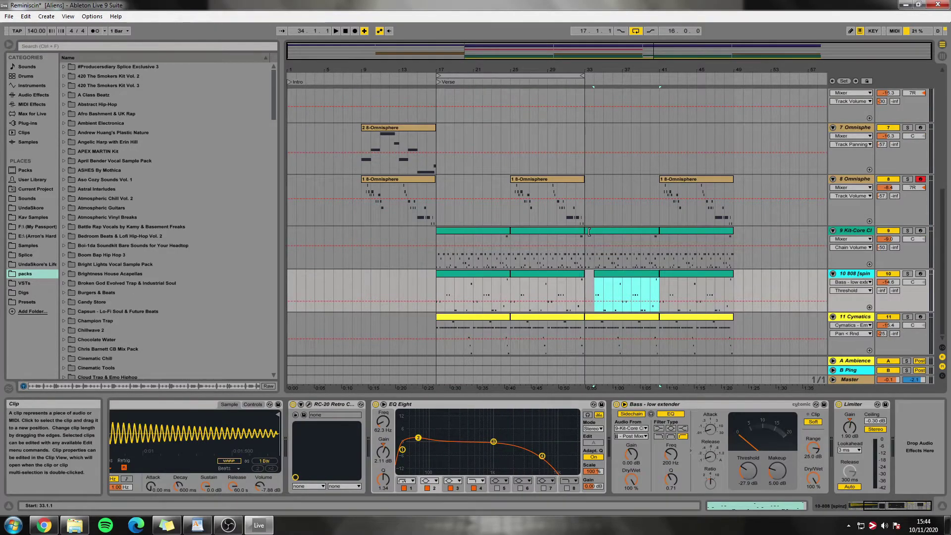
Step: Trim the starts of the Kit-Core and closed hihat clips at bar 33 forward to bar 34
{"action": "left_click_drag", "start_coordinate": [587, 231], "coordinate": [596, 234]}
{"action": "left_click_drag", "start_coordinate": [587, 320], "coordinate": [595, 320]}
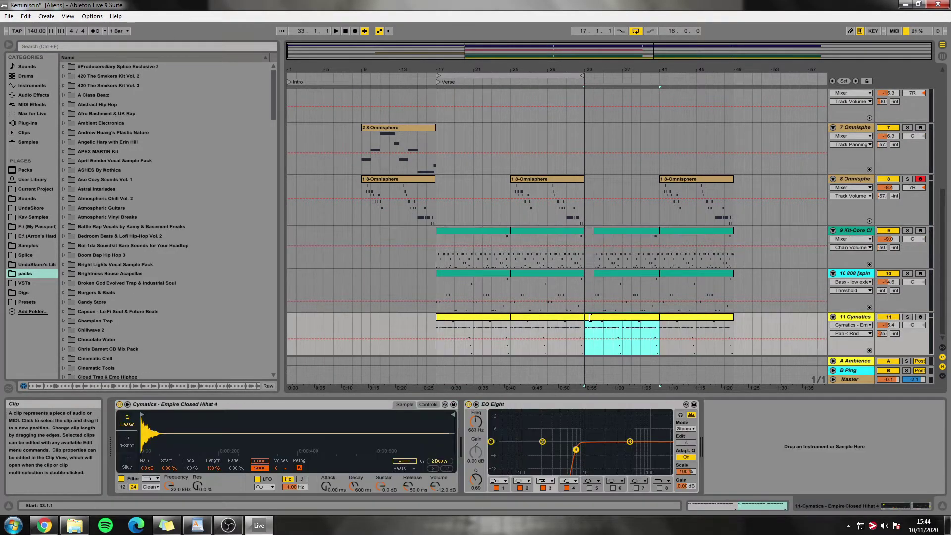
Step: Remove the Melody Main clips from the Melody Main track in bars 33–49, shift the sixteen-bar loop there and save the set
{"action": "scroll", "coordinate": [603, 308], "scroll_direction": "up", "scroll_amount": 5}
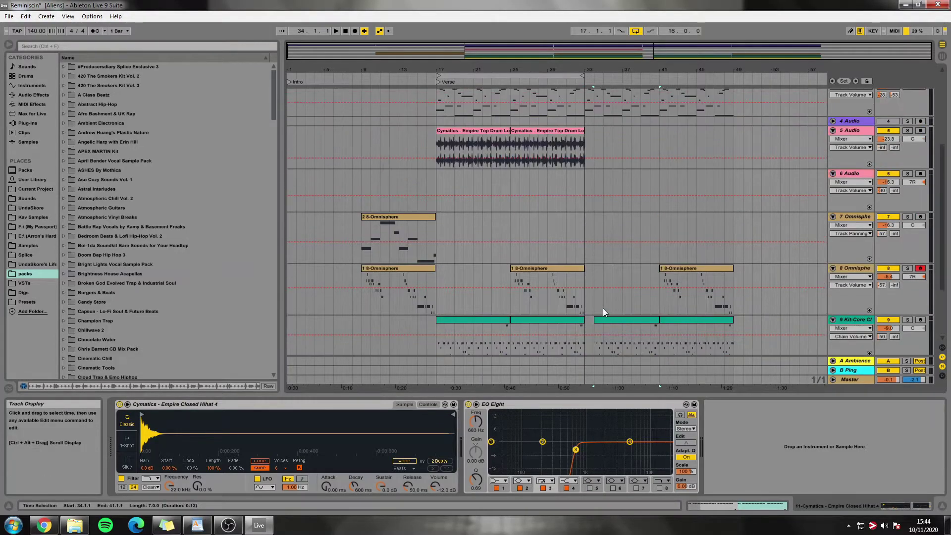
{"action": "scroll", "coordinate": [602, 248], "scroll_direction": "up", "scroll_amount": 2}
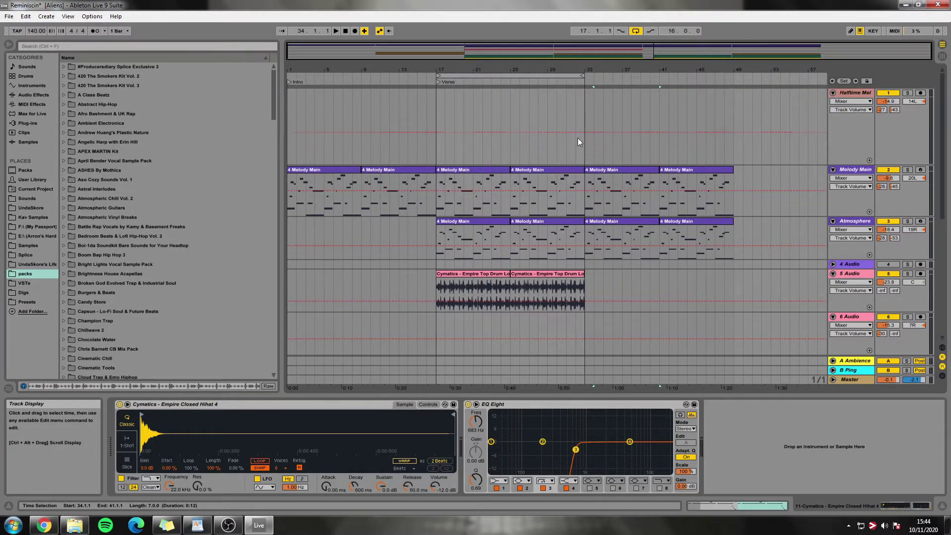
{"action": "left_click", "coordinate": [644, 170]}
{"action": "key", "text": "ctrl+d"}
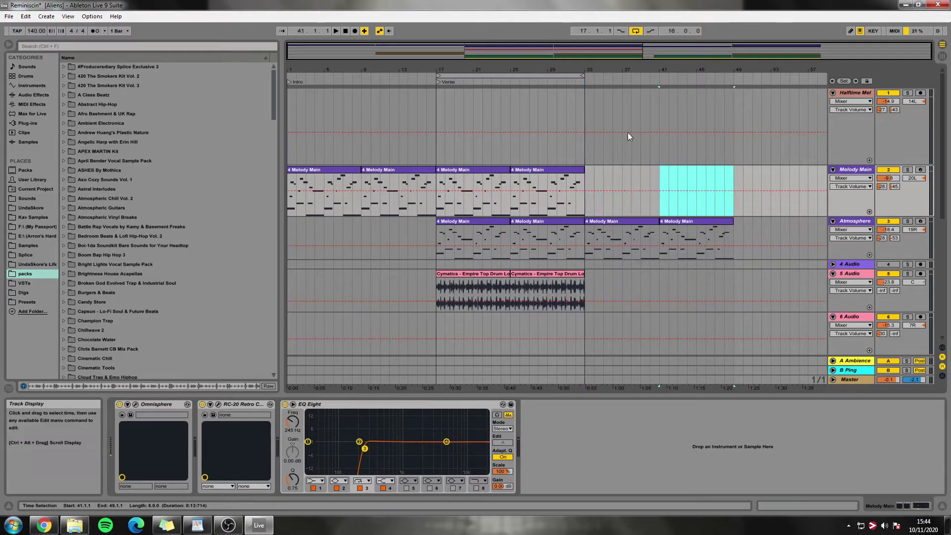
{"action": "left_click_drag", "start_coordinate": [558, 76], "coordinate": [705, 101]}
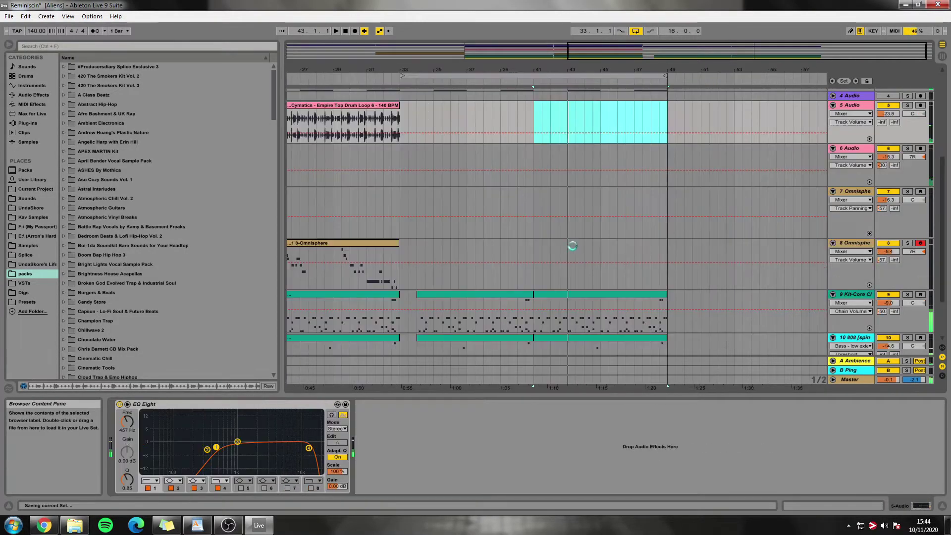
{"action": "key", "text": "ctrl+s"}
Step: Review the whole arrangement up to bar 49, checking the clips on the melody, Omnisphere, drum and 808 tracks
{"action": "scroll", "coordinate": [593, 255], "scroll_direction": "down", "scroll_amount": 2}
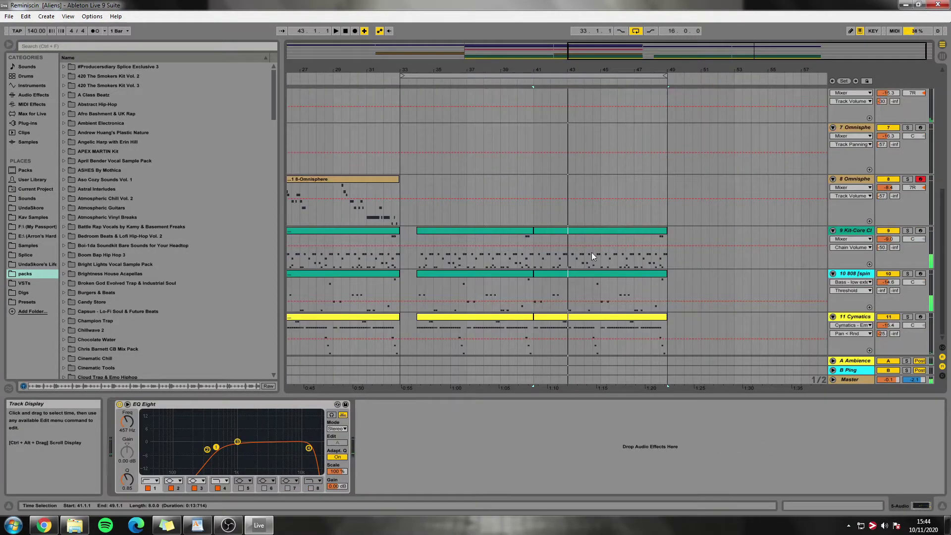
{"action": "double_click", "coordinate": [527, 52]}
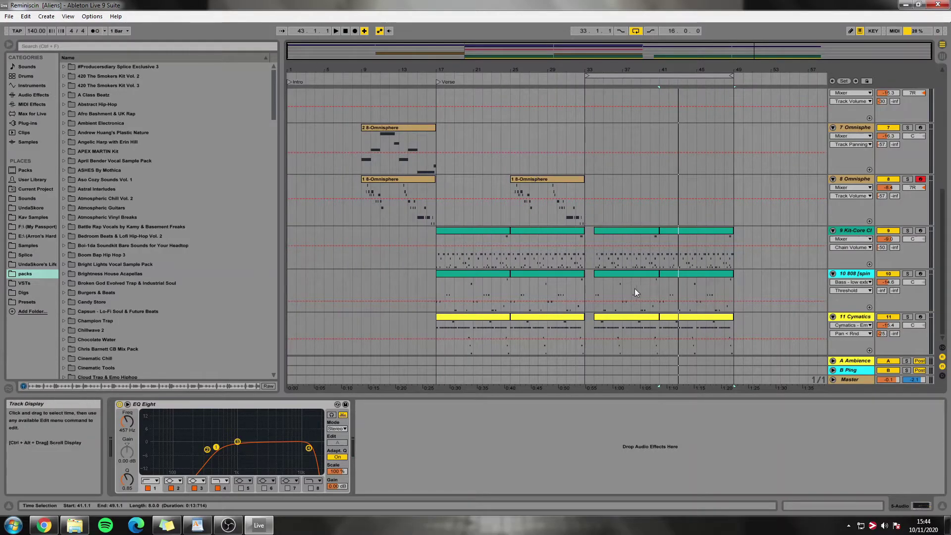
{"action": "scroll", "coordinate": [691, 274], "scroll_direction": "up", "scroll_amount": 4}
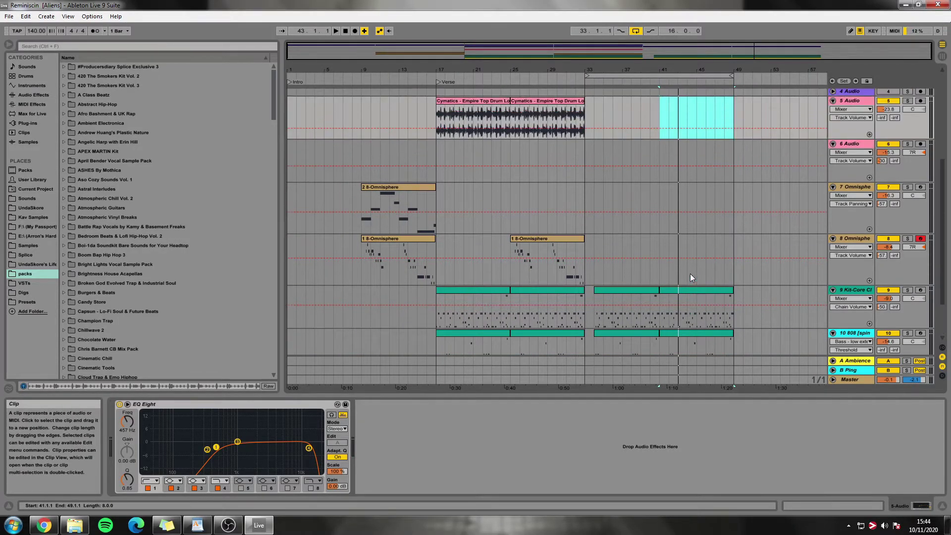
{"action": "scroll", "coordinate": [700, 289], "scroll_direction": "up", "scroll_amount": 2}
{"action": "scroll", "coordinate": [705, 289], "scroll_direction": "down", "scroll_amount": 3}
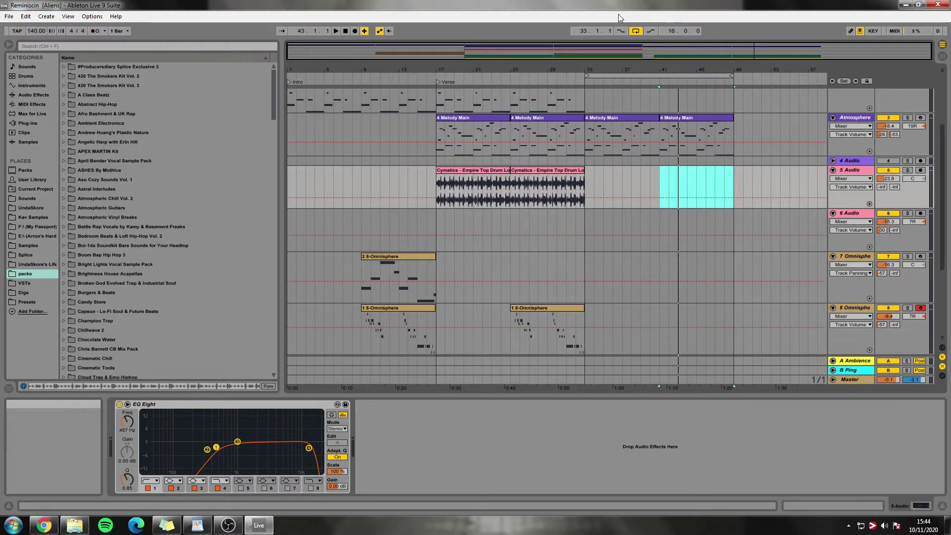
{"action": "scroll", "coordinate": [607, 198], "scroll_direction": "up", "scroll_amount": 3}
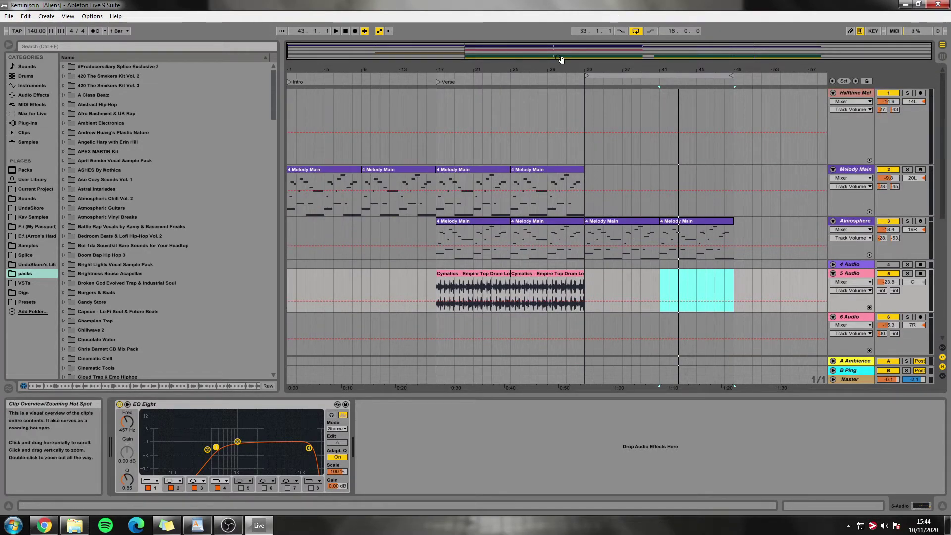
{"action": "scroll", "coordinate": [593, 194], "scroll_direction": "down", "scroll_amount": 6}
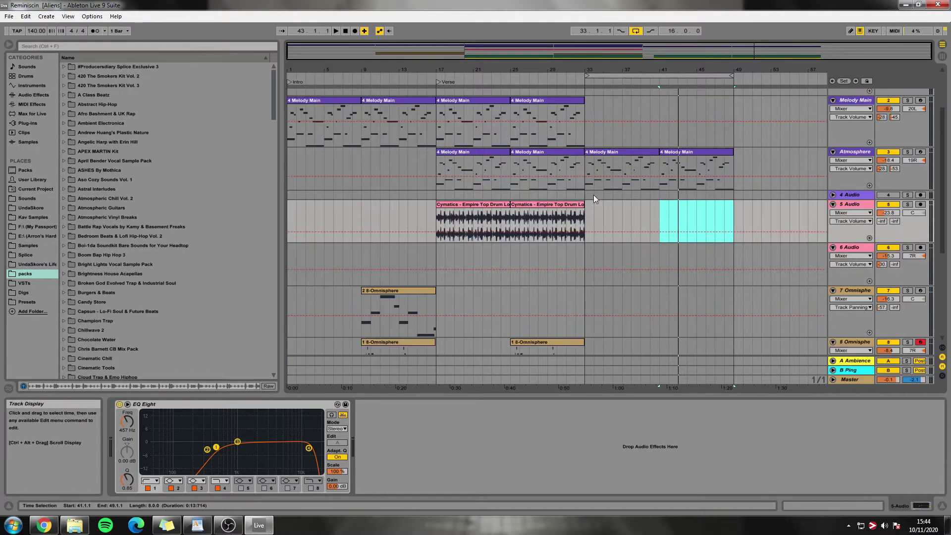
{"action": "scroll", "coordinate": [567, 223], "scroll_direction": "down", "scroll_amount": 1}
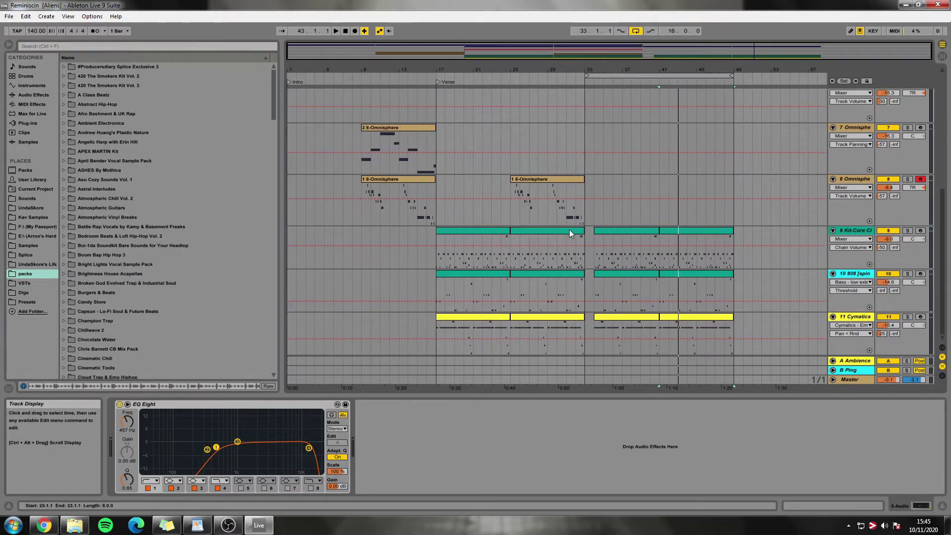